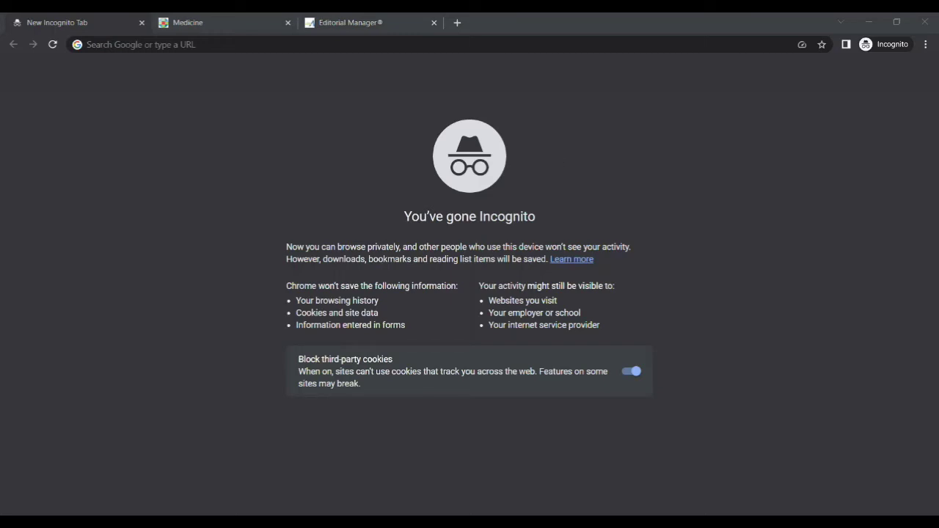
- Open the Medicine journal's manuscript submission form, choose the article type OA: Observational Study (STROBE Compliant), and proceed to attaching files
{"action": "left_click", "coordinate": [207, 16]}
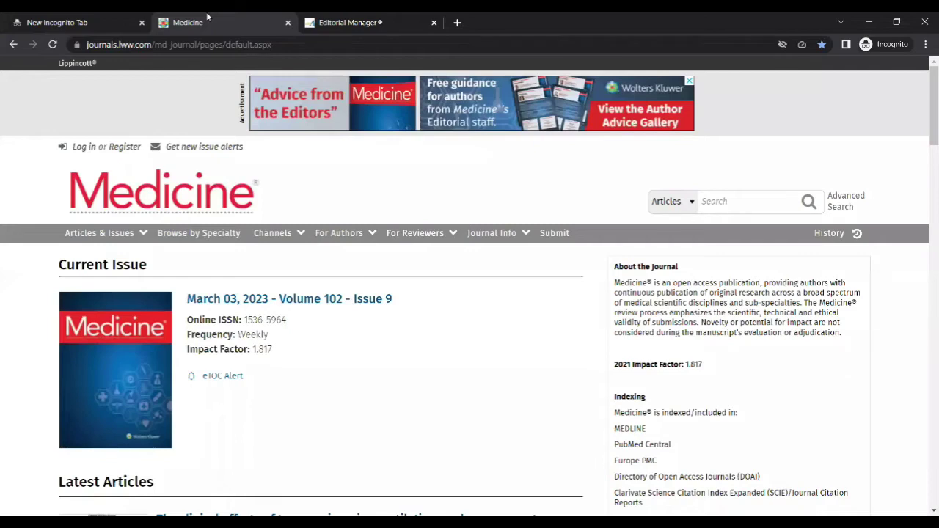
{"action": "left_click", "coordinate": [559, 241]}
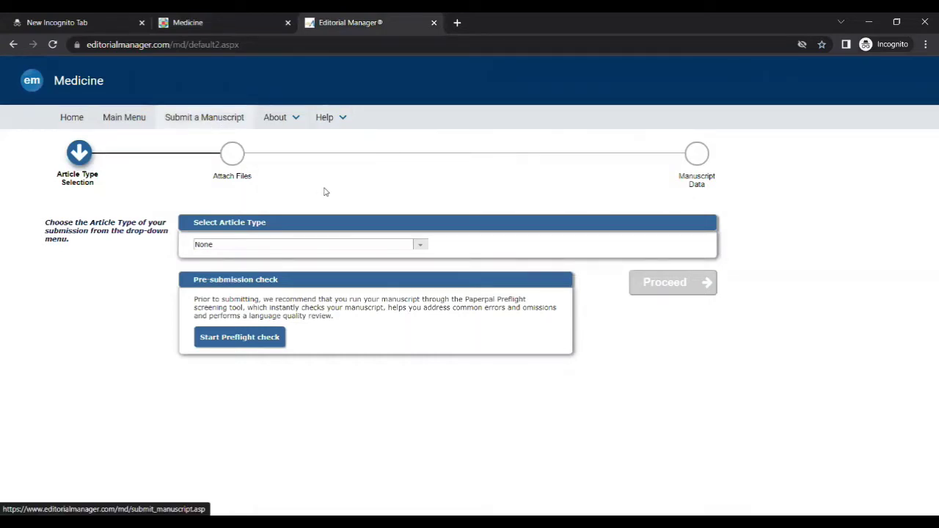
{"action": "left_click", "coordinate": [422, 246]}
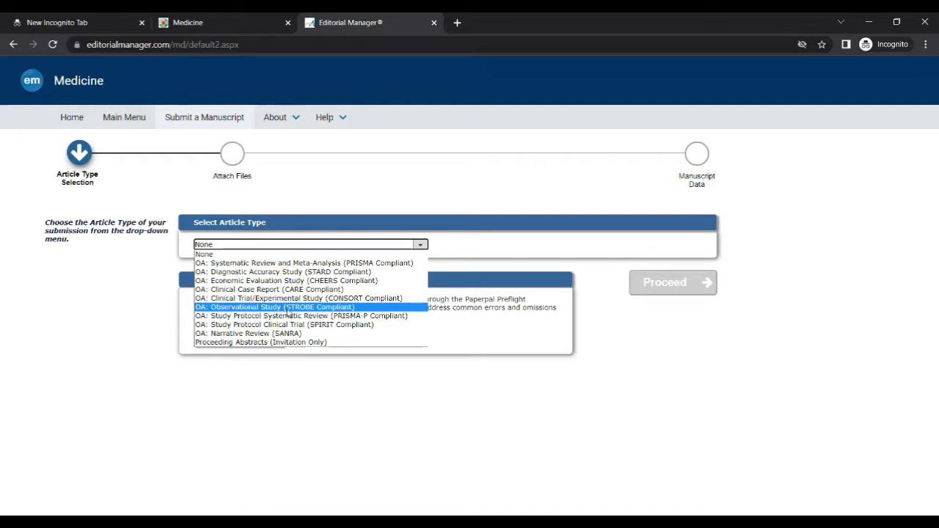
{"action": "left_click", "coordinate": [286, 309]}
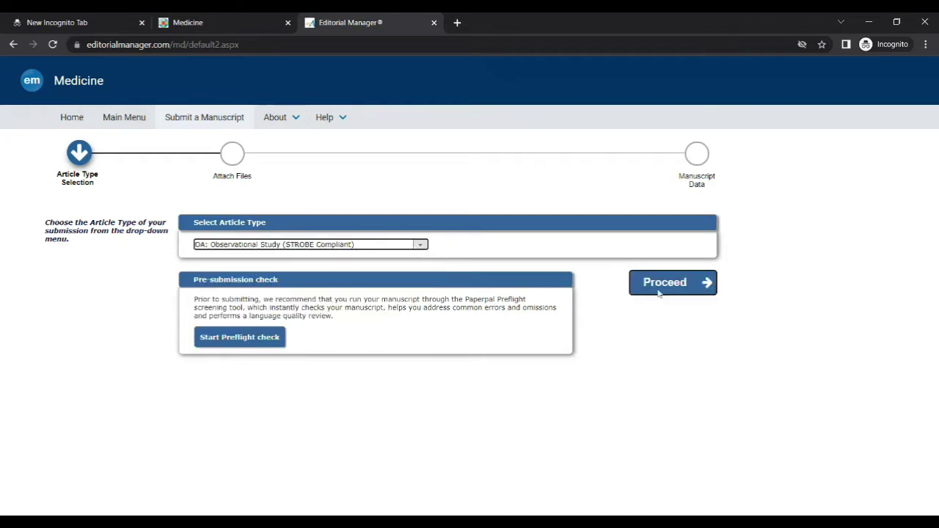
{"action": "left_click", "coordinate": [660, 284]}
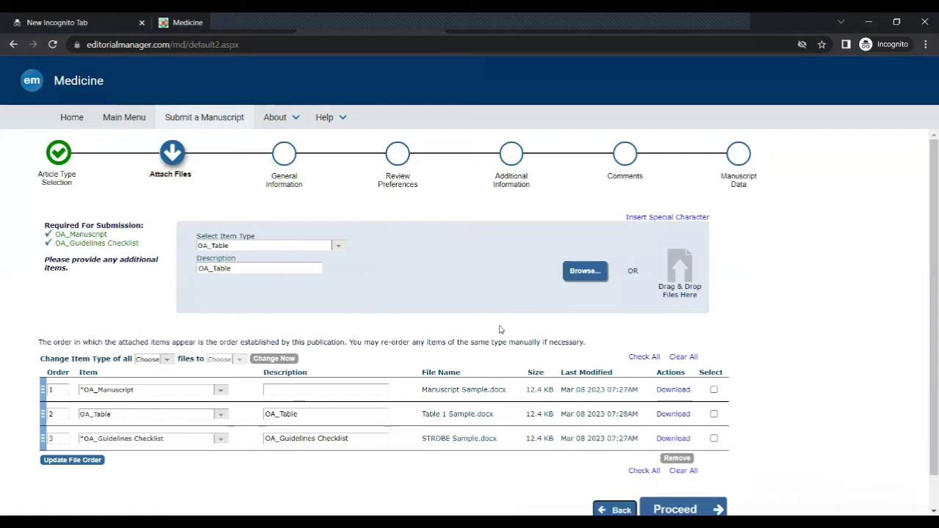
- Review the attached manuscript, table and checklist files and the available item types, and proceed to the general information
{"action": "scroll", "coordinate": [488, 291], "scroll_direction": "down", "scroll_amount": 1}
{"action": "scroll", "coordinate": [235, 271], "scroll_direction": "down", "scroll_amount": 1}
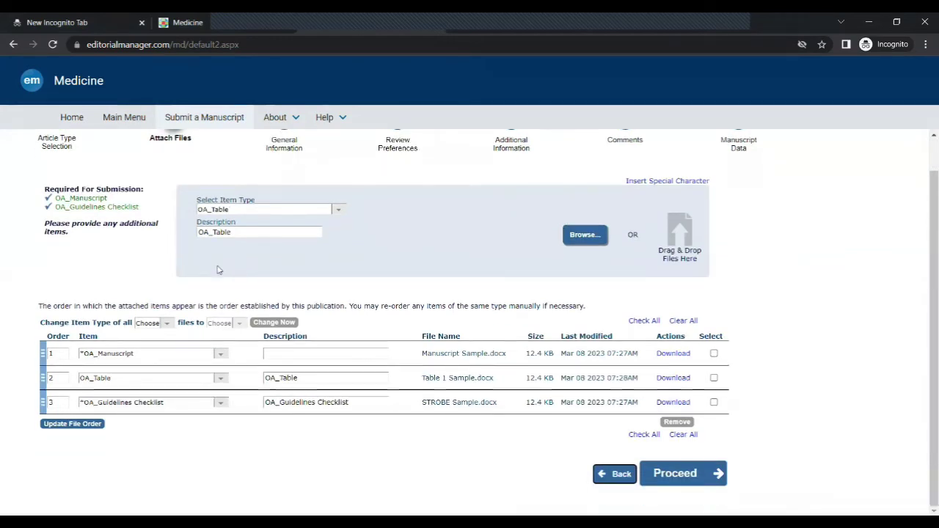
{"action": "scroll", "coordinate": [337, 254], "scroll_direction": "up", "scroll_amount": 1}
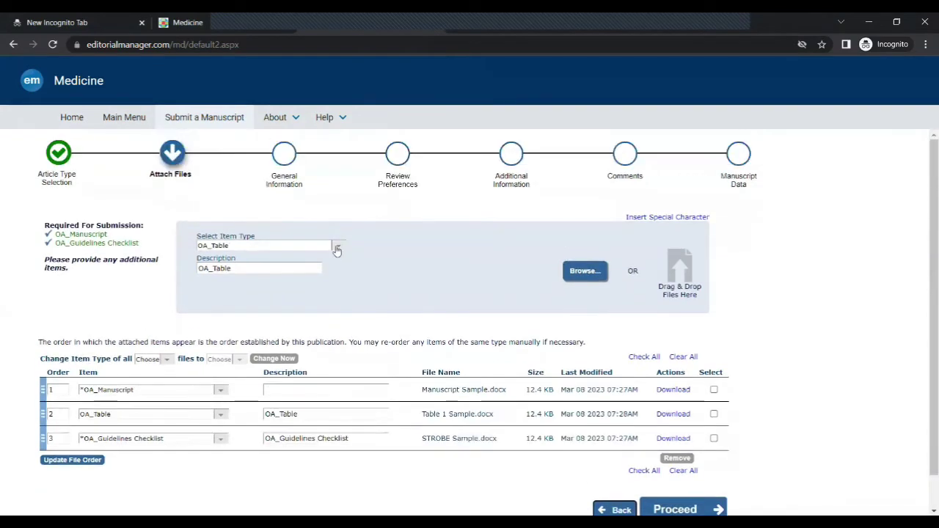
{"action": "left_click", "coordinate": [337, 250]}
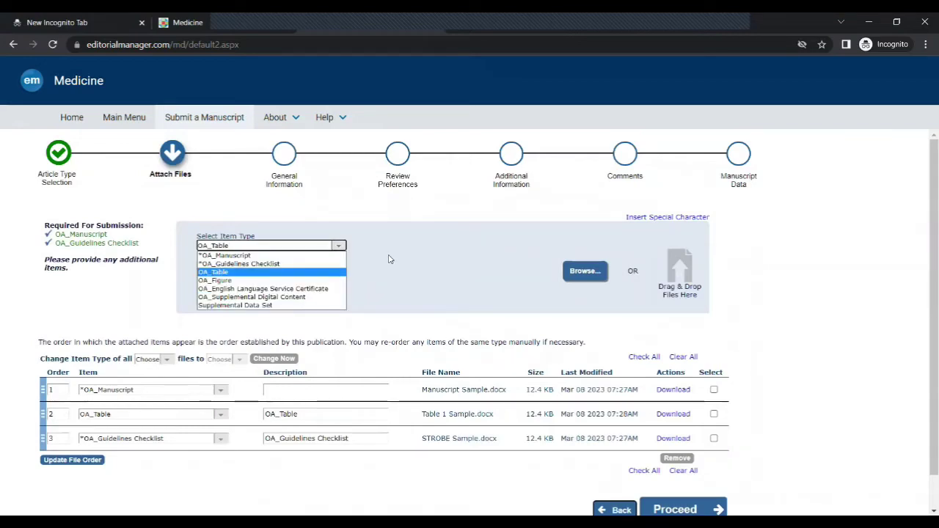
{"action": "left_click", "coordinate": [342, 248]}
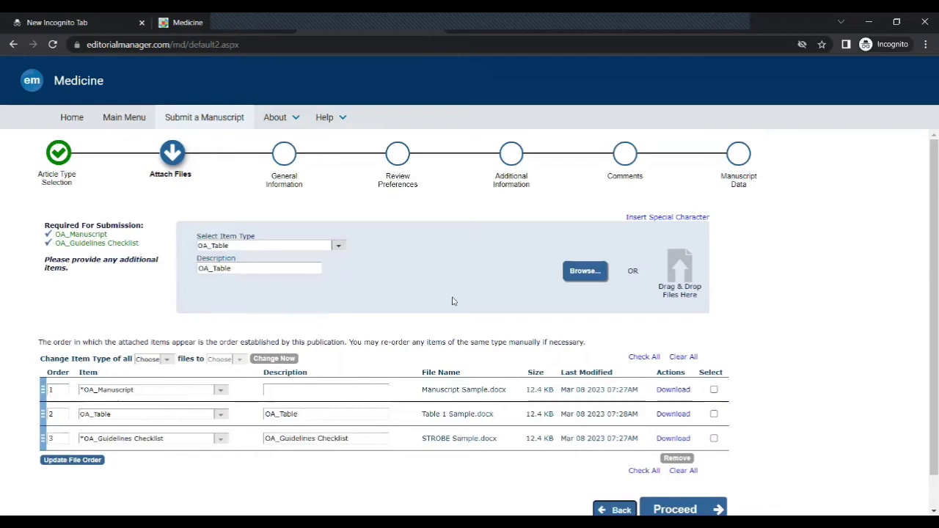
{"action": "scroll", "coordinate": [571, 389], "scroll_direction": "down", "scroll_amount": 1}
{"action": "left_click", "coordinate": [675, 474]}
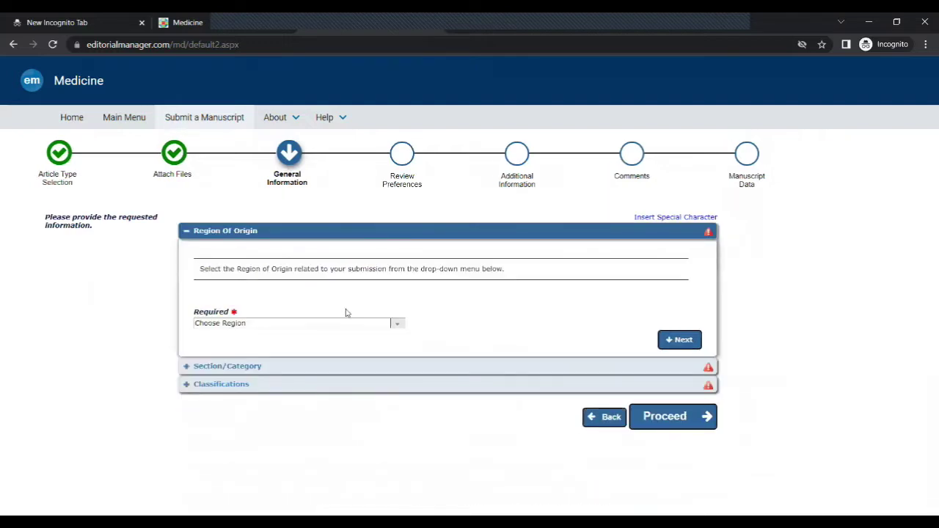
- Set the Region of Origin to UNITED STATES and continue to the Section/Category section
{"action": "left_click", "coordinate": [401, 329]}
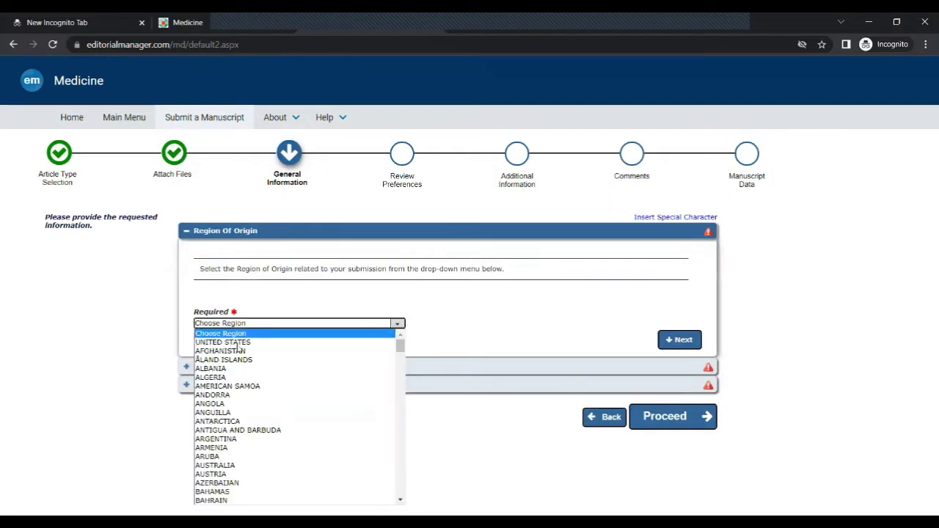
{"action": "left_click", "coordinate": [237, 345]}
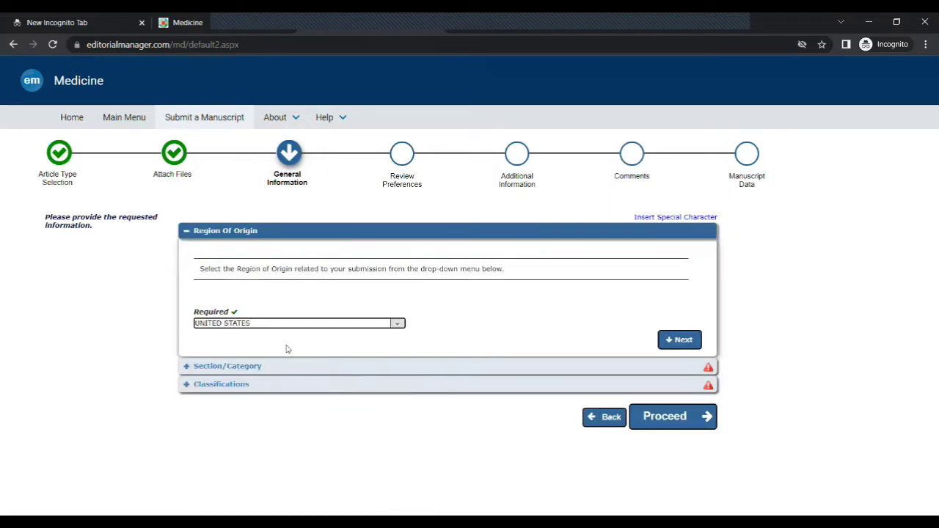
{"action": "left_click", "coordinate": [690, 342]}
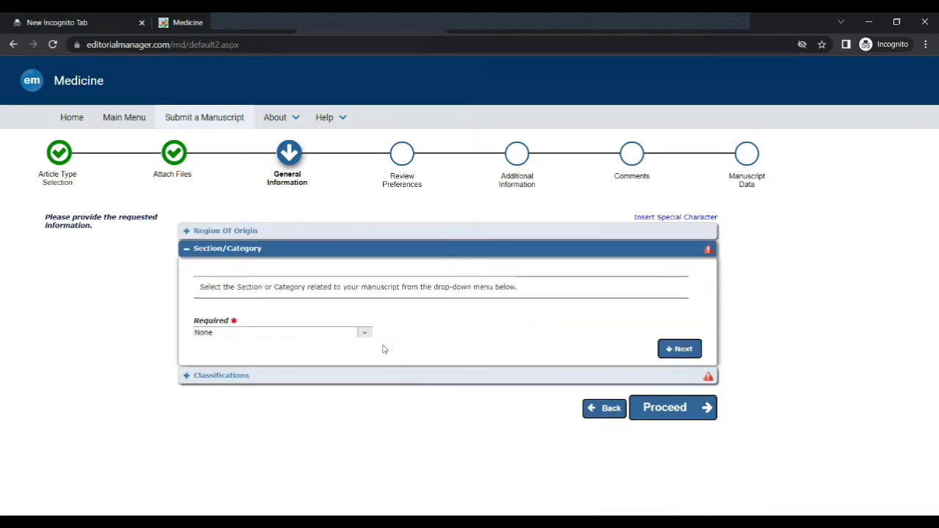
- Set the Section/Category to 5600 Obstetrics and gynecology and continue to the Classifications section
{"action": "left_click", "coordinate": [365, 333]}
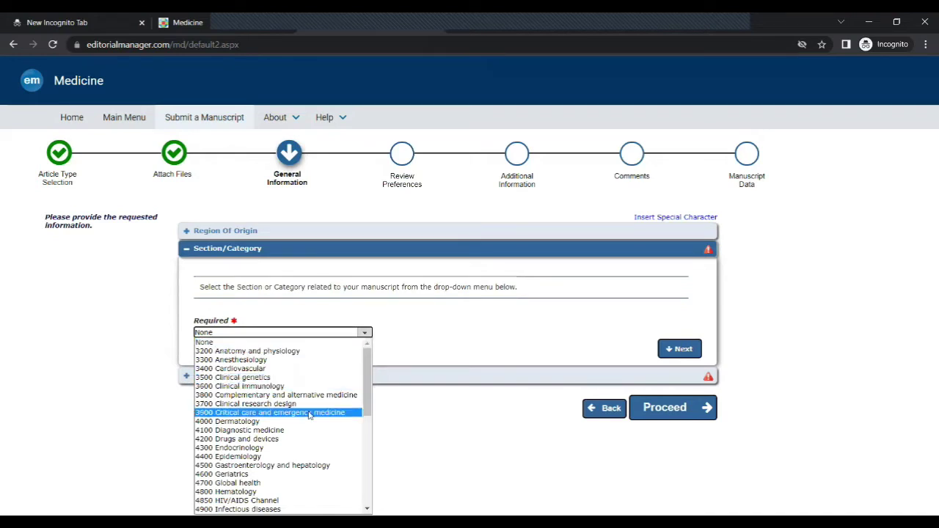
{"action": "scroll", "coordinate": [308, 415], "scroll_direction": "down", "scroll_amount": 5}
{"action": "scroll", "coordinate": [308, 415], "scroll_direction": "up", "scroll_amount": 3}
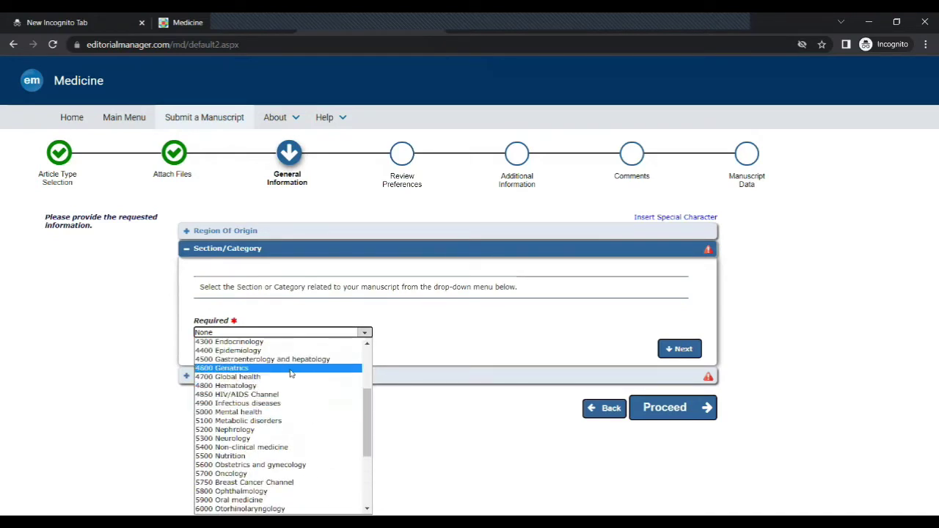
{"action": "scroll", "coordinate": [294, 436], "scroll_direction": "down", "scroll_amount": 3}
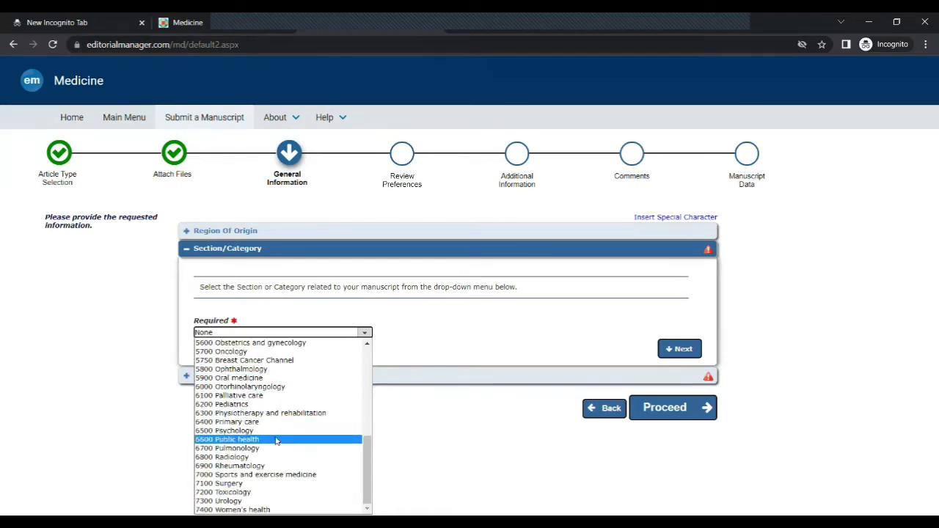
{"action": "scroll", "coordinate": [278, 443], "scroll_direction": "up", "scroll_amount": 5}
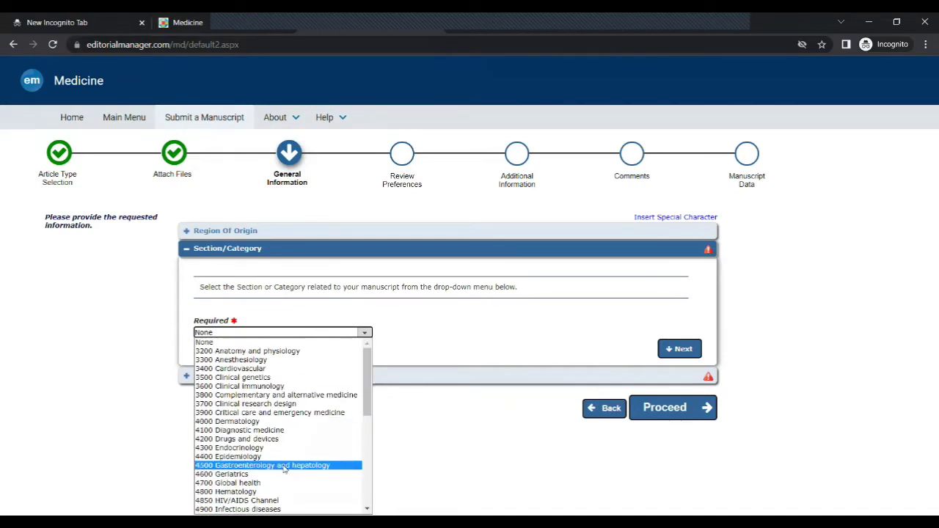
{"action": "scroll", "coordinate": [284, 469], "scroll_direction": "down", "scroll_amount": 3}
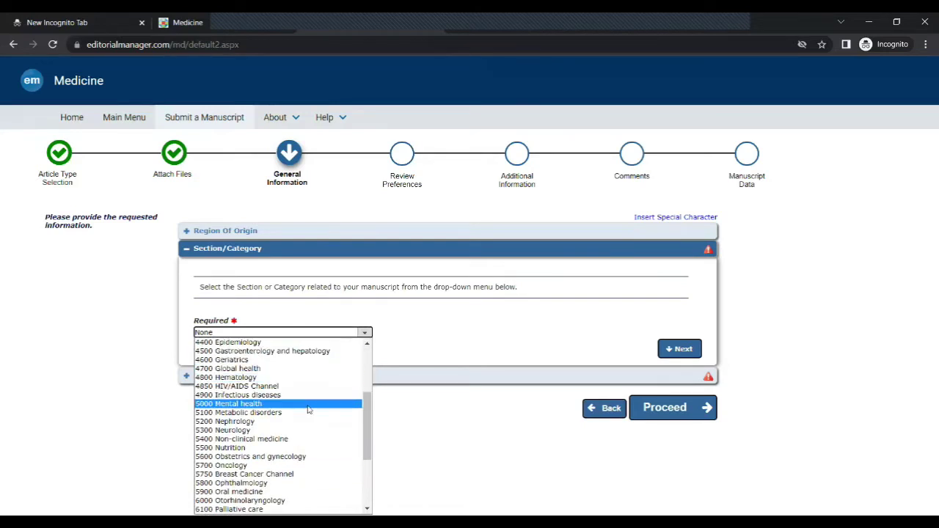
{"action": "scroll", "coordinate": [307, 408], "scroll_direction": "down", "scroll_amount": 3}
{"action": "scroll", "coordinate": [290, 406], "scroll_direction": "up", "scroll_amount": 3}
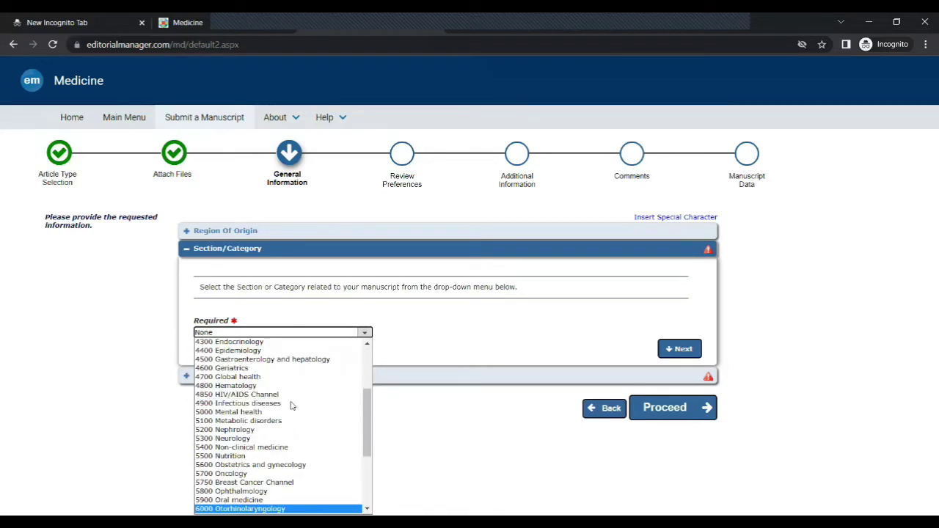
{"action": "left_click", "coordinate": [277, 464]}
{"action": "left_click", "coordinate": [668, 349]}
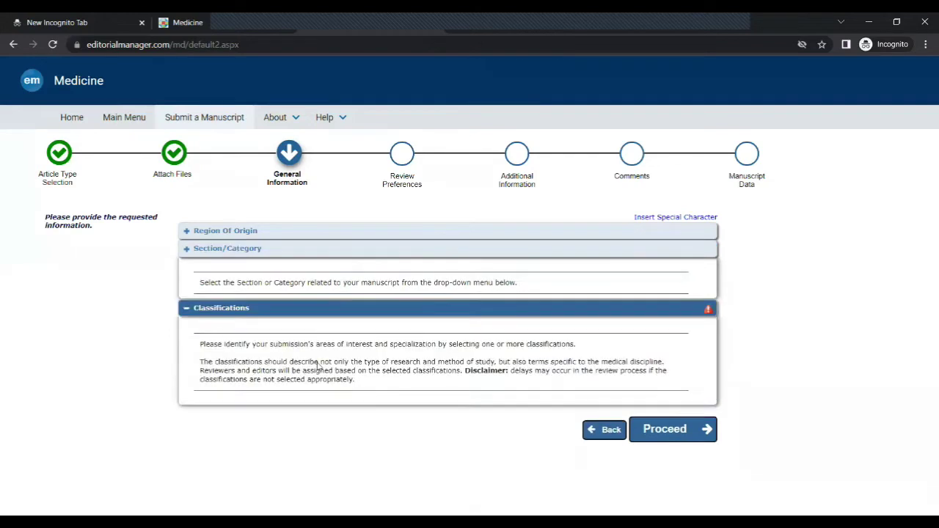
- Classify the submission as Labor and delivery, Postpartum care and Pregnancy, and proceed past the review preferences without adding opposed reviewers
{"action": "left_click", "coordinate": [229, 404]}
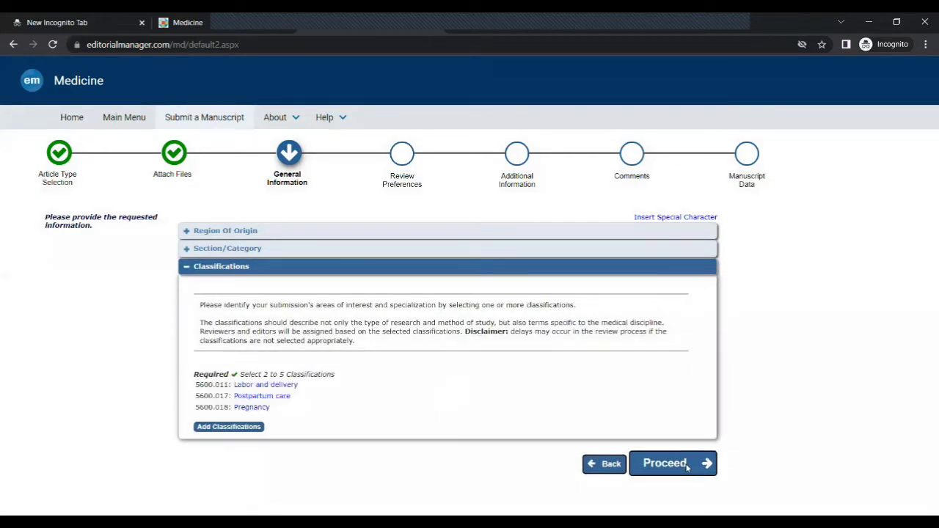
{"action": "left_click", "coordinate": [665, 463]}
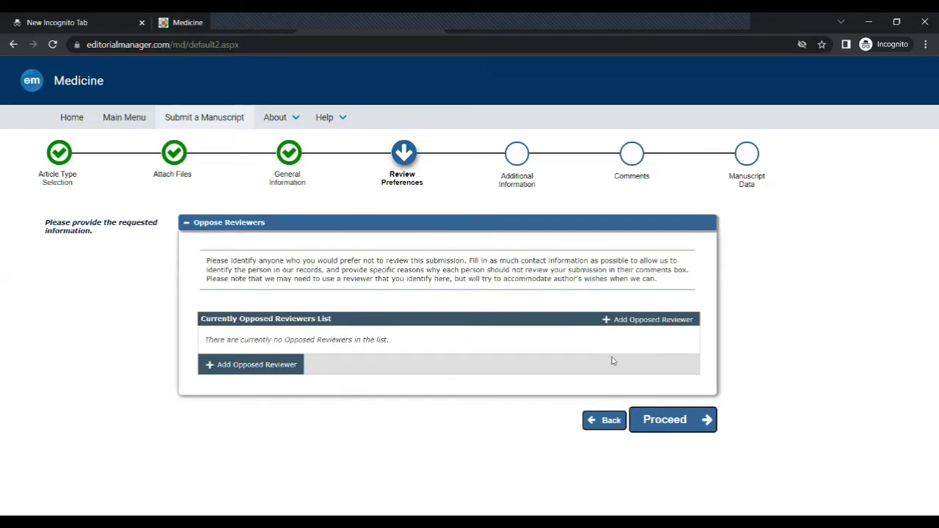
{"action": "left_click", "coordinate": [675, 423]}
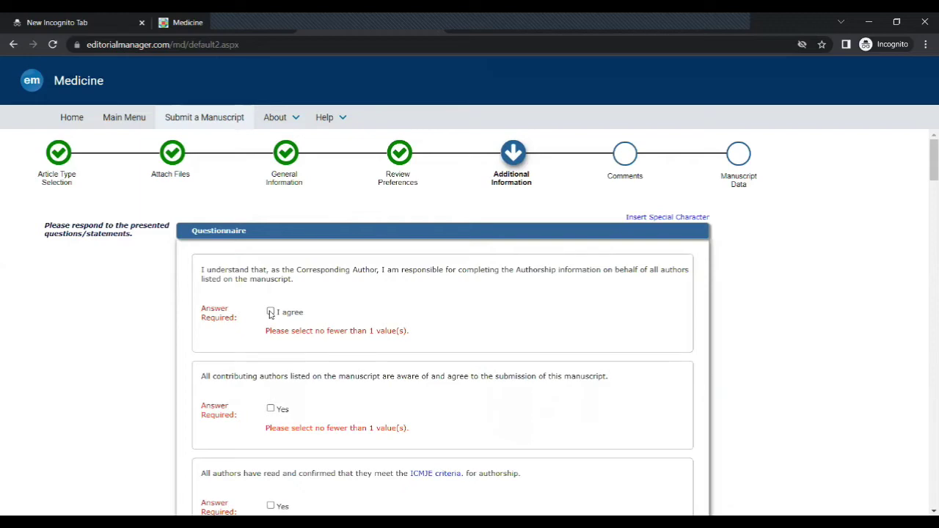
- Agree to the corresponding author, submission awareness, ICMJE criteria, acknowledgements and Changes to Authorship statements in the questionnaire
{"action": "left_click", "coordinate": [270, 312]}
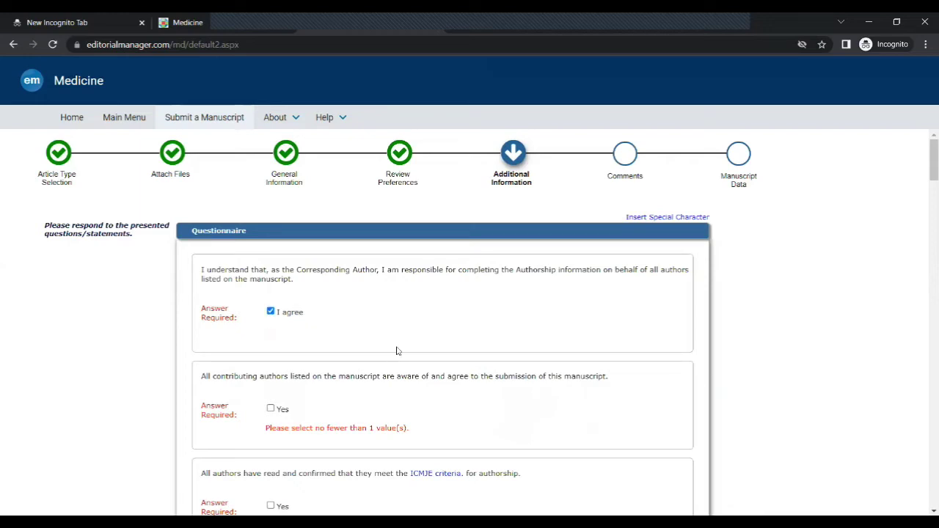
{"action": "scroll", "coordinate": [394, 340], "scroll_direction": "down", "scroll_amount": 2}
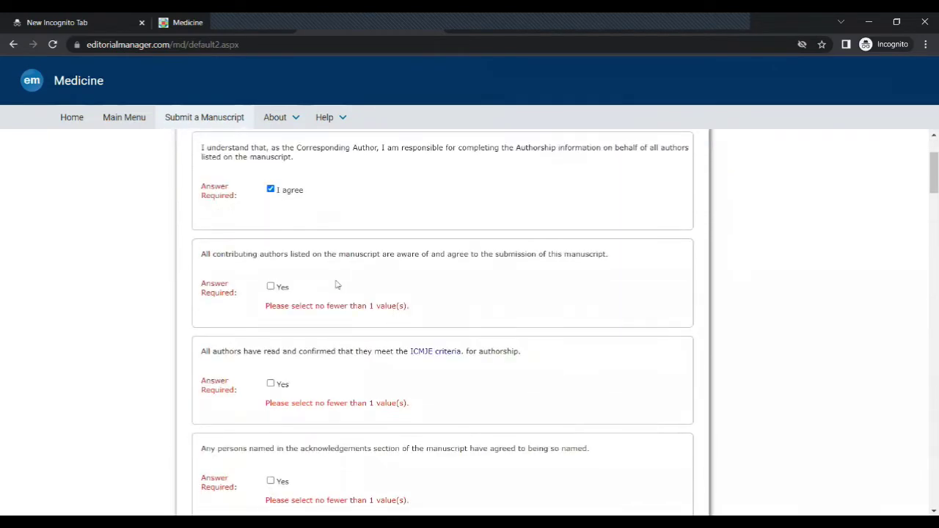
{"action": "left_click", "coordinate": [270, 288]}
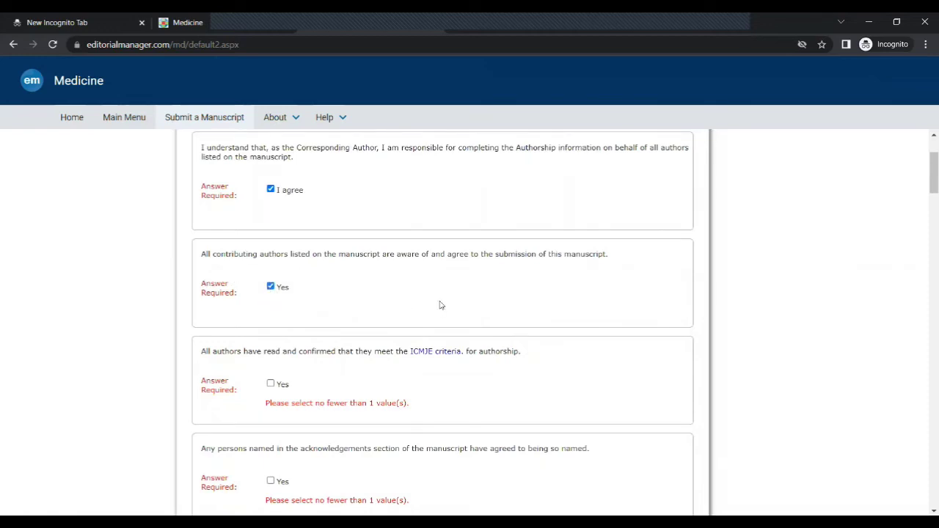
{"action": "scroll", "coordinate": [345, 330], "scroll_direction": "down", "scroll_amount": 2}
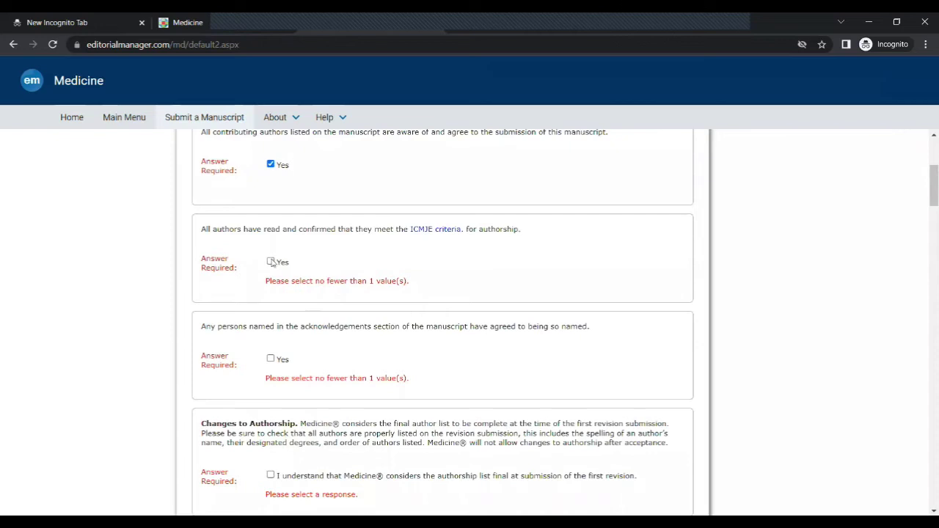
{"action": "left_click", "coordinate": [271, 262]}
{"action": "left_click", "coordinate": [270, 359]}
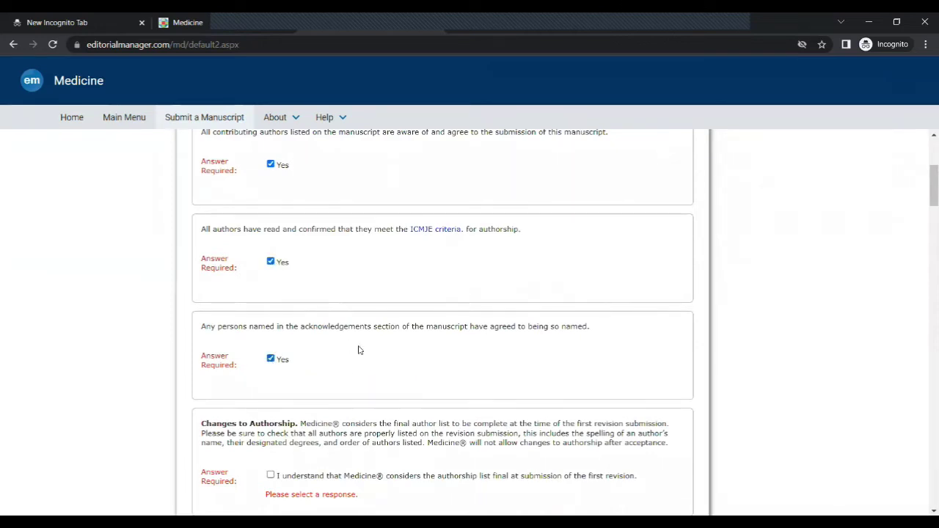
{"action": "scroll", "coordinate": [358, 350], "scroll_direction": "down", "scroll_amount": 3}
{"action": "scroll", "coordinate": [264, 305], "scroll_direction": "down", "scroll_amount": 3}
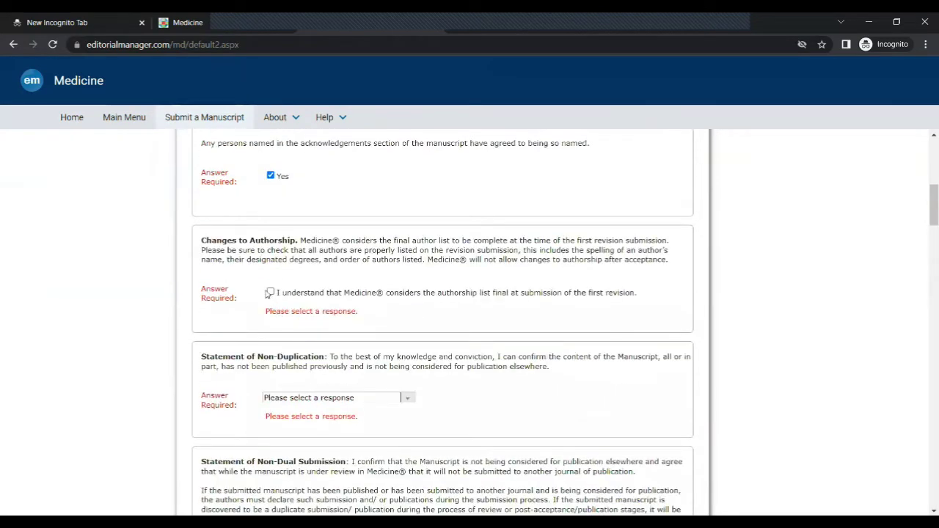
{"action": "left_click", "coordinate": [270, 293]}
- Answer Yes to both the Statement of Non-Duplication and the Statement of Non-Dual Submission in the questionnaire
{"action": "scroll", "coordinate": [388, 300], "scroll_direction": "down", "scroll_amount": 2}
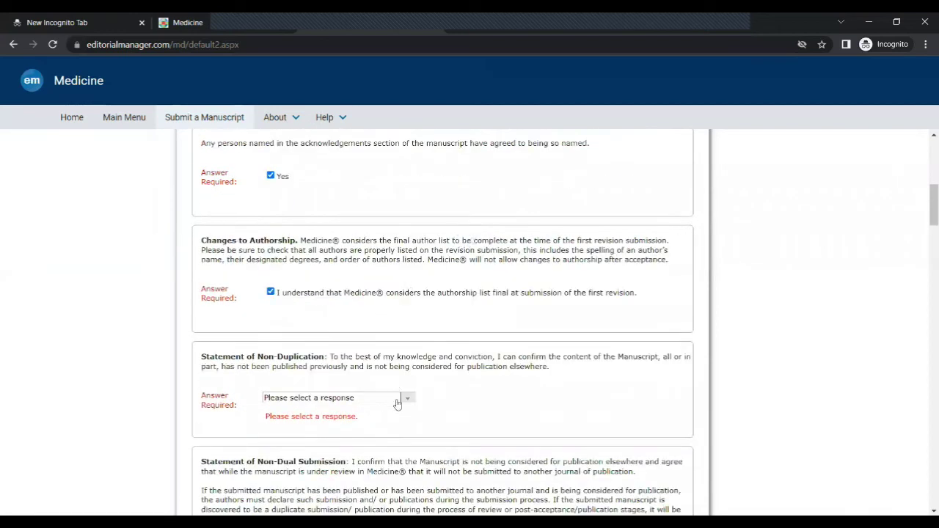
{"action": "left_click", "coordinate": [407, 397]}
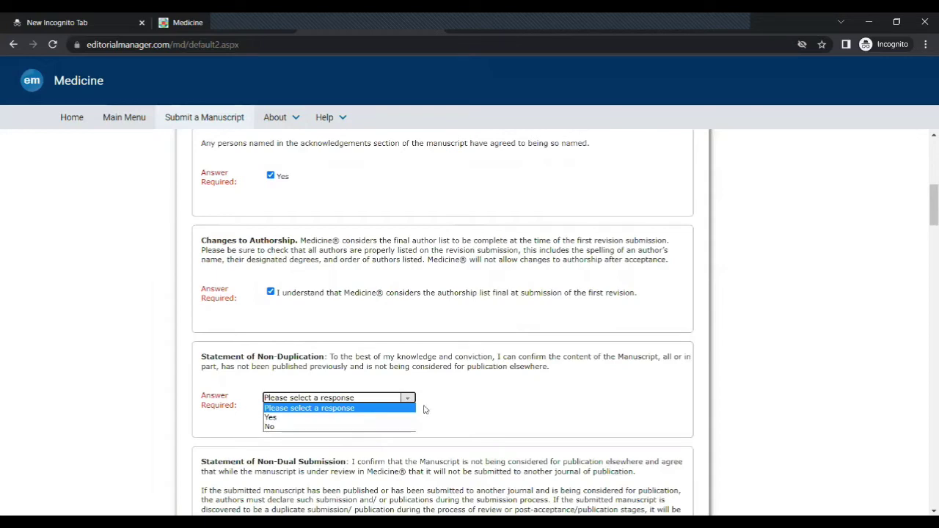
{"action": "left_click", "coordinate": [283, 418]}
{"action": "scroll", "coordinate": [283, 415], "scroll_direction": "down", "scroll_amount": 2}
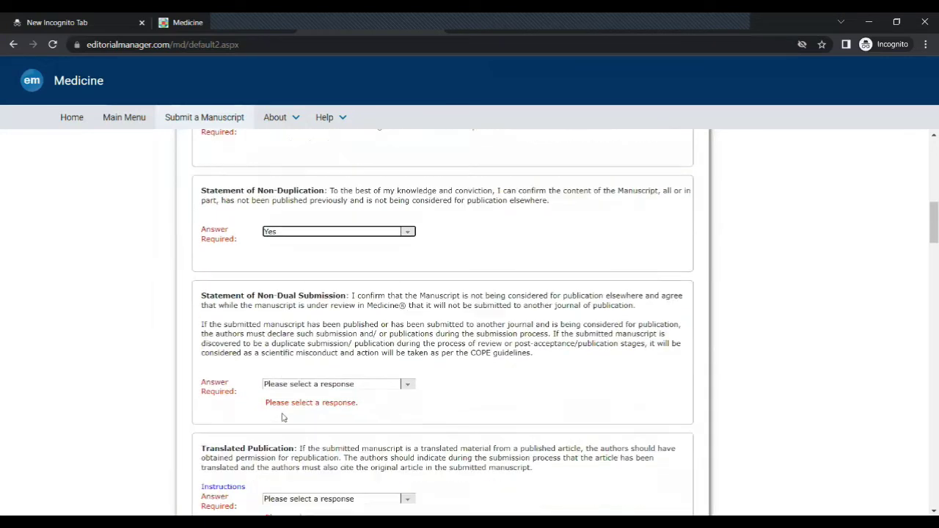
{"action": "scroll", "coordinate": [462, 241], "scroll_direction": "up", "scroll_amount": 2}
{"action": "scroll", "coordinate": [398, 399], "scroll_direction": "down", "scroll_amount": 3}
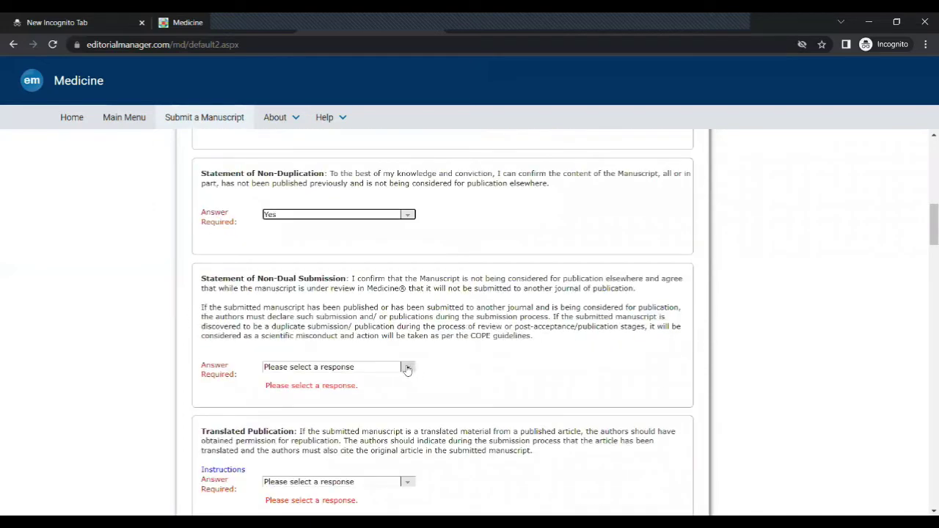
{"action": "left_click", "coordinate": [407, 369]}
{"action": "left_click", "coordinate": [377, 391]}
{"action": "scroll", "coordinate": [377, 406], "scroll_direction": "down", "scroll_amount": 2}
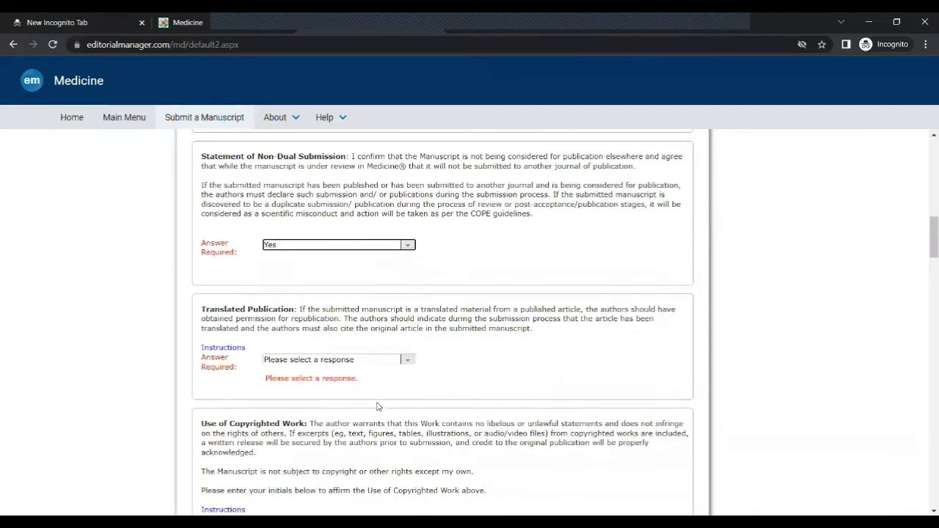
{"action": "left_click", "coordinate": [408, 368]}
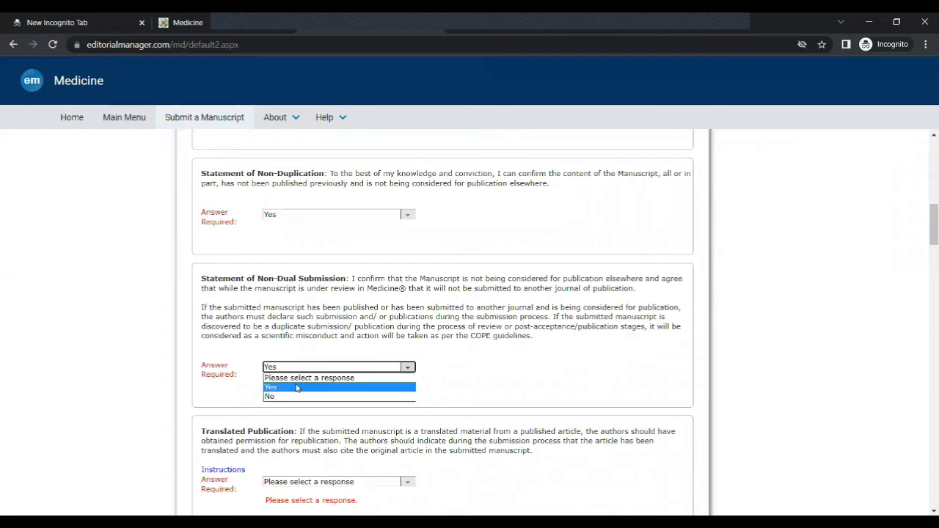
{"action": "left_click", "coordinate": [297, 388]}
- Set the Translated Publication response to Not applicable
{"action": "scroll", "coordinate": [404, 394], "scroll_direction": "down", "scroll_amount": 3}
{"action": "left_click", "coordinate": [405, 301]}
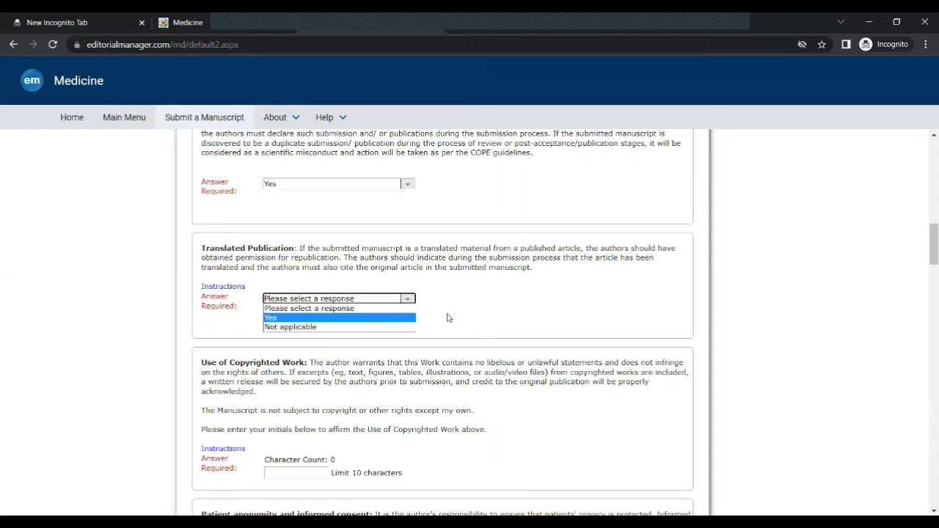
{"action": "left_click", "coordinate": [345, 327]}
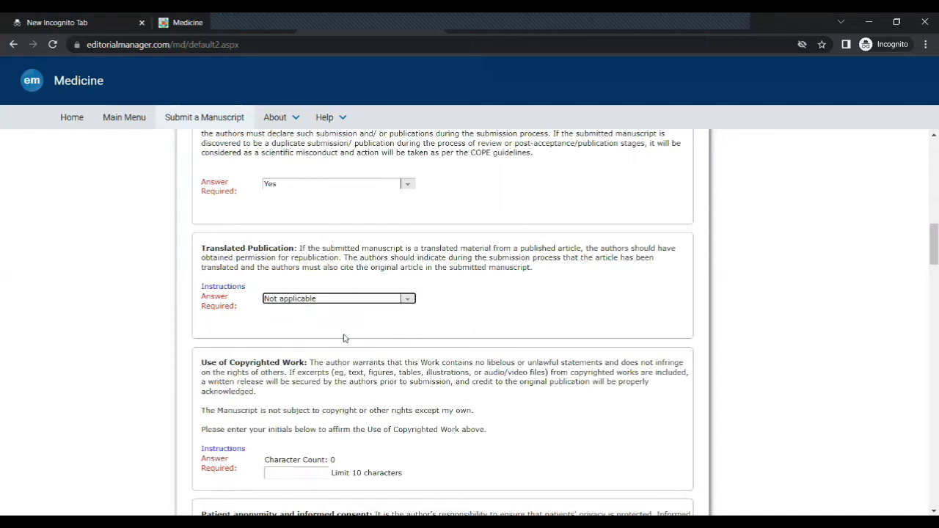
- Answer Yes to the Ethics Approval/Institutional Review Board (IRB) question
{"action": "scroll", "coordinate": [345, 336], "scroll_direction": "down", "scroll_amount": 2}
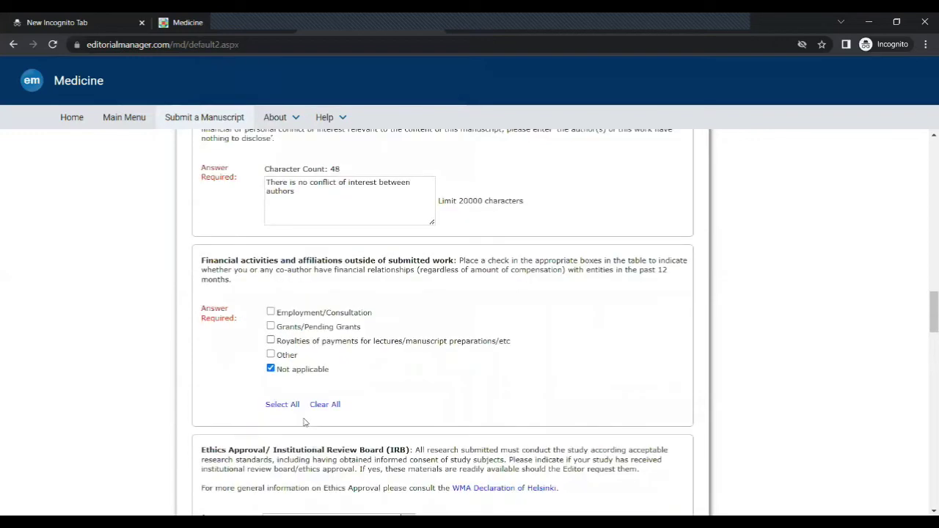
{"action": "scroll", "coordinate": [373, 343], "scroll_direction": "down", "scroll_amount": 3}
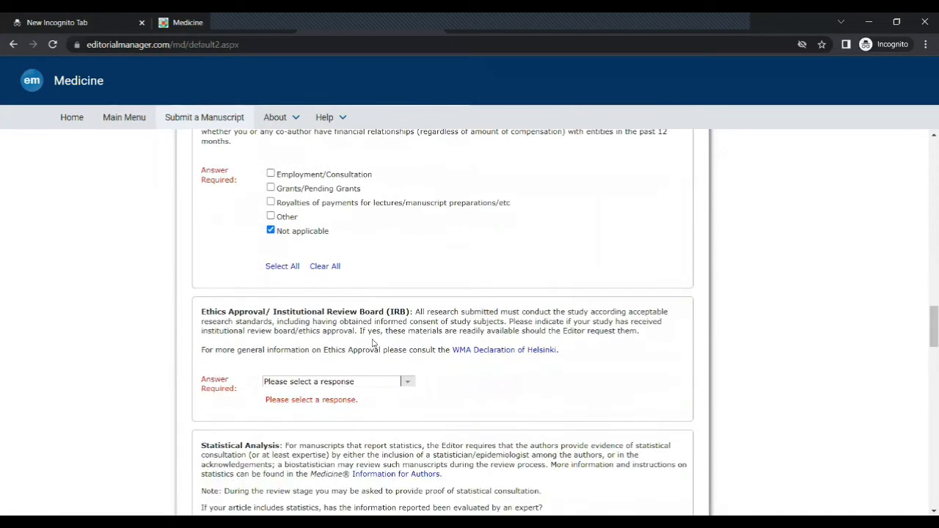
{"action": "left_click", "coordinate": [406, 382]}
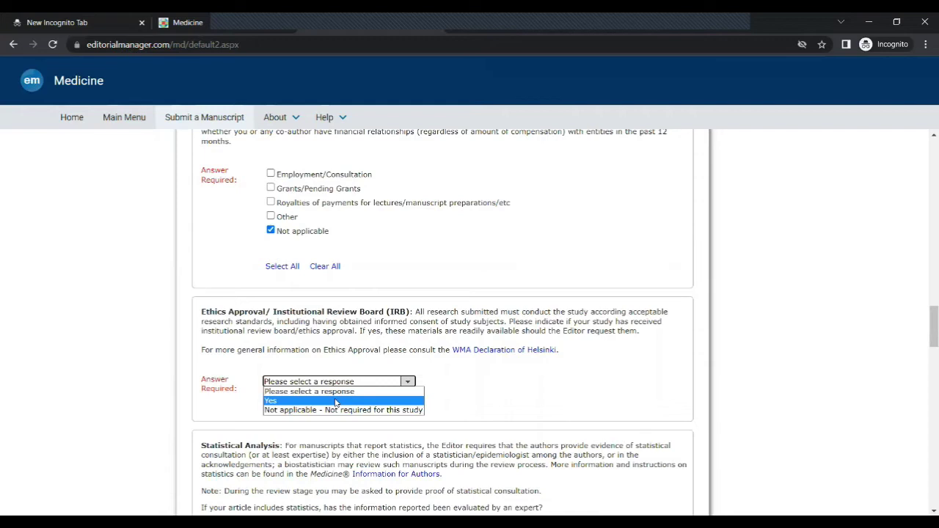
{"action": "left_click", "coordinate": [336, 402]}
- Set the Statistical Analysis response about expert evaluation of the statistics to Not applicable
{"action": "scroll", "coordinate": [369, 336], "scroll_direction": "down", "scroll_amount": 4}
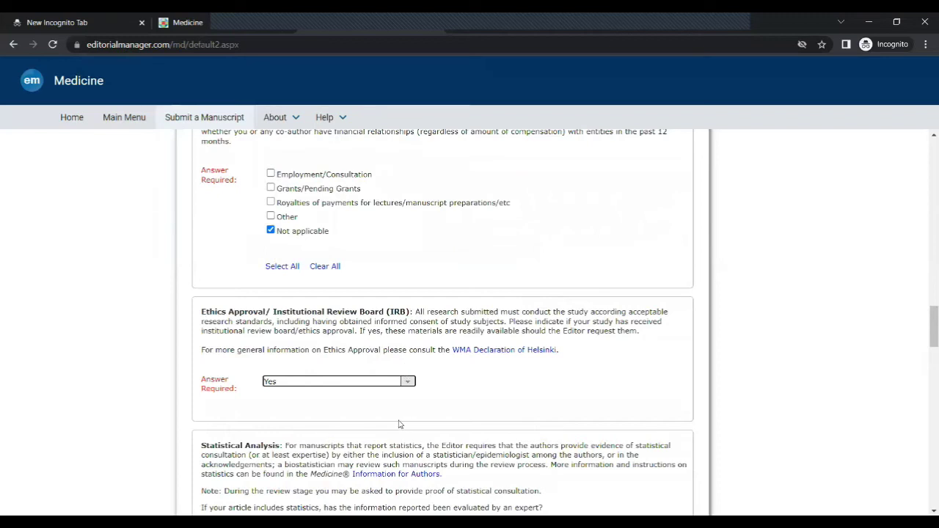
{"action": "scroll", "coordinate": [407, 369], "scroll_direction": "down", "scroll_amount": 3}
{"action": "left_click", "coordinate": [408, 373]}
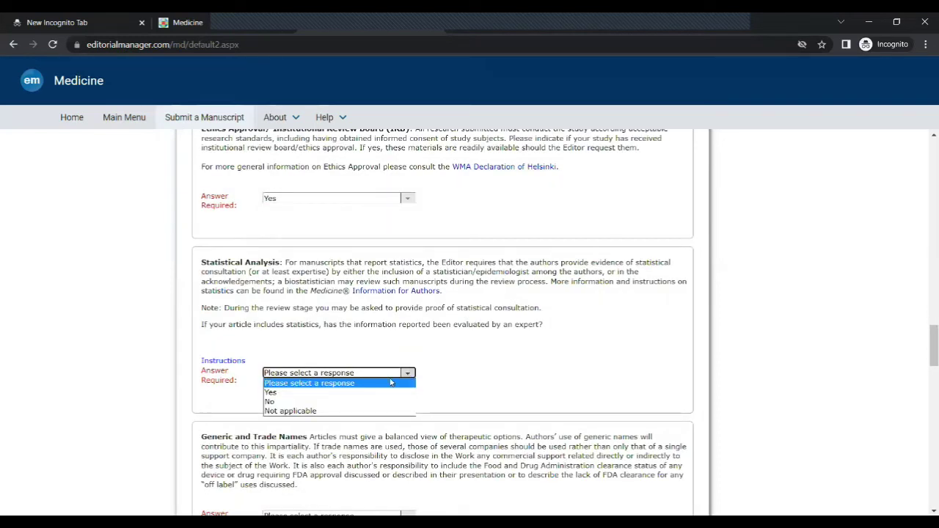
{"action": "left_click", "coordinate": [347, 411]}
{"action": "scroll", "coordinate": [347, 400], "scroll_direction": "down", "scroll_amount": 3}
{"action": "scroll", "coordinate": [363, 354], "scroll_direction": "up", "scroll_amount": 3}
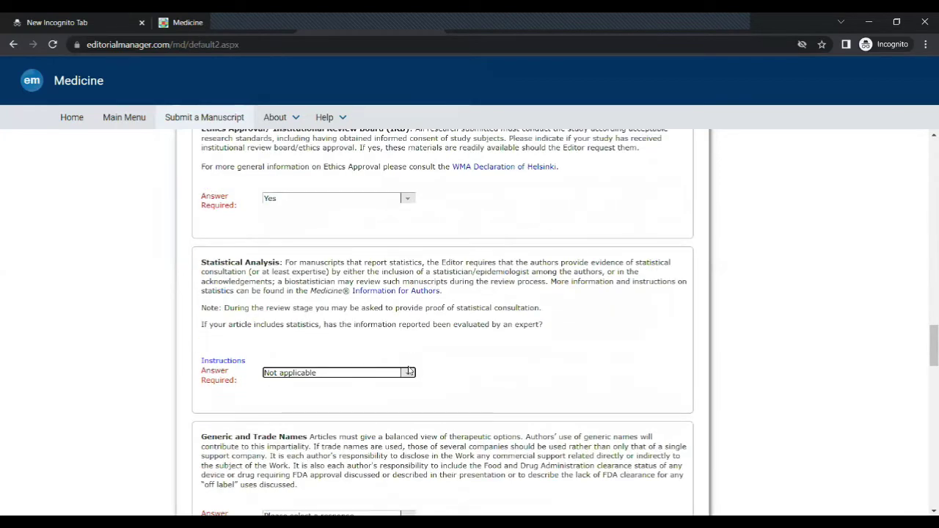
- Set Generic and Trade Names to Not applicable and declare that the Work does not discuss unlabeled uses of products
{"action": "scroll", "coordinate": [408, 372], "scroll_direction": "down", "scroll_amount": 3}
{"action": "left_click", "coordinate": [407, 273]}
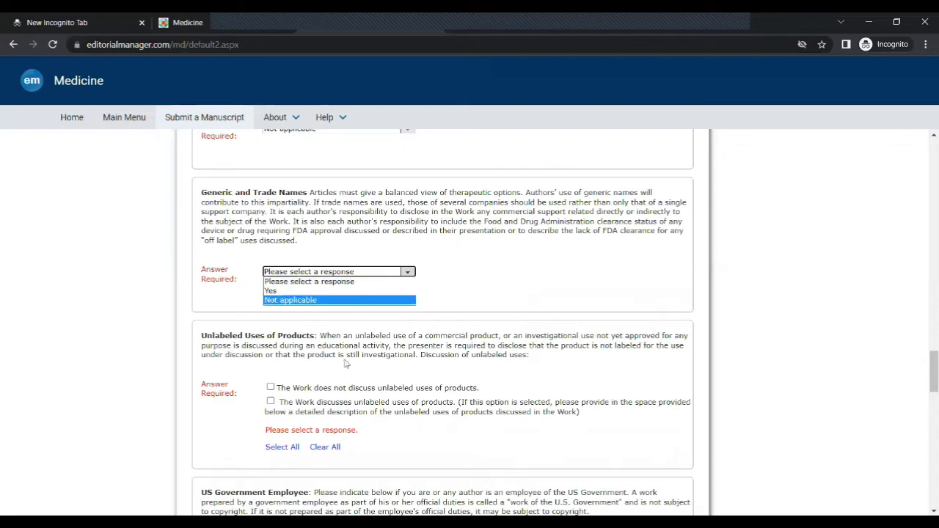
{"action": "left_click", "coordinate": [343, 300]}
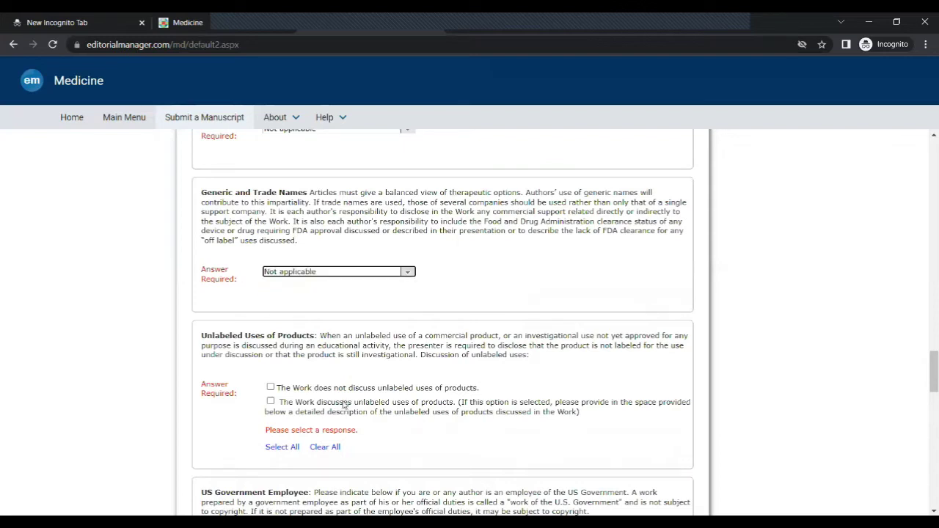
{"action": "left_click", "coordinate": [271, 388]}
- Set US Government Employee to Not Applicable and agree to the License to Publish terms and conditions
{"action": "scroll", "coordinate": [330, 418], "scroll_direction": "down", "scroll_amount": 3}
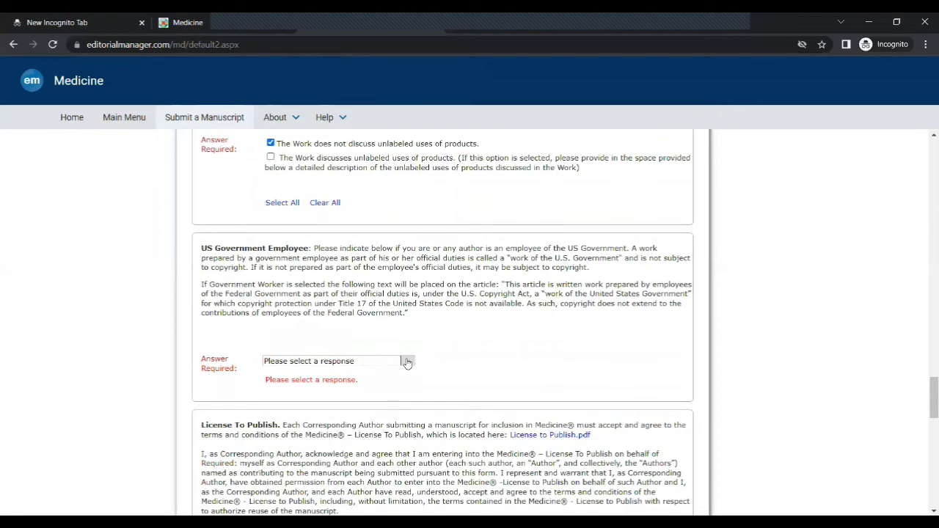
{"action": "left_click", "coordinate": [407, 362]}
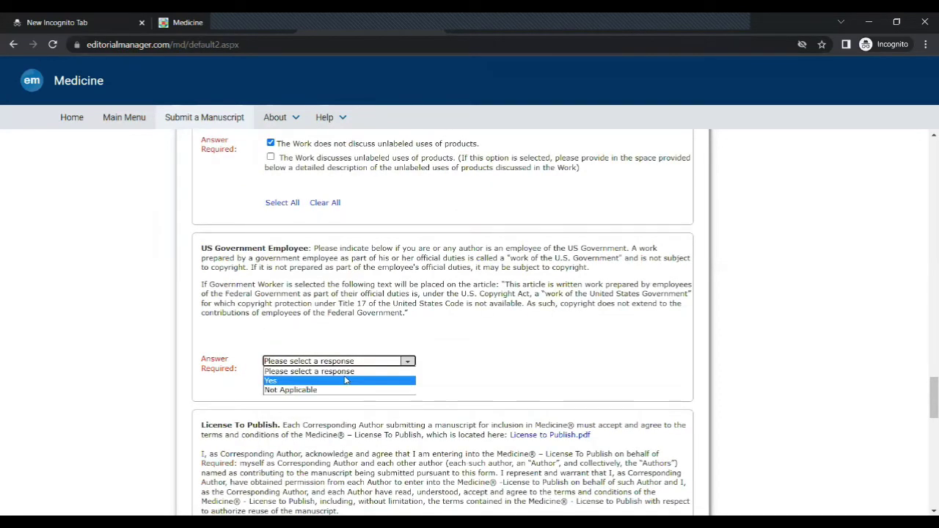
{"action": "left_click", "coordinate": [326, 390]}
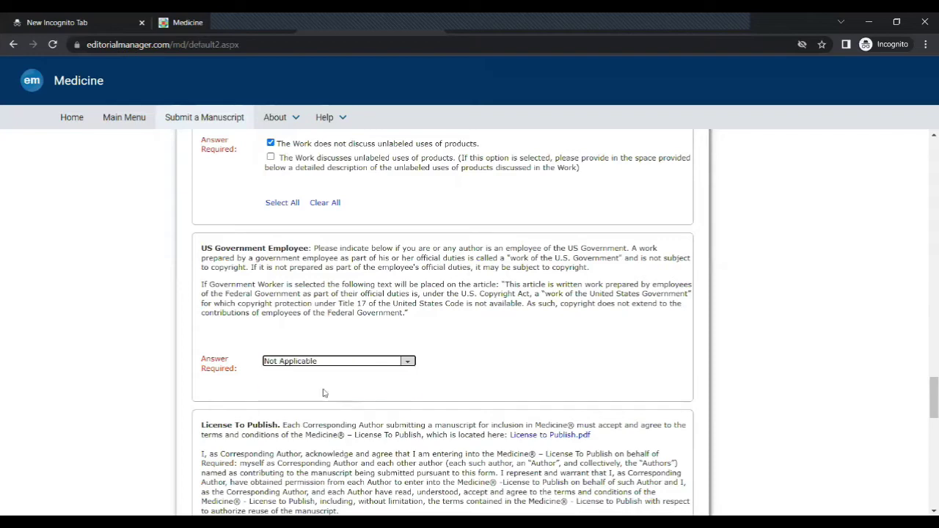
{"action": "scroll", "coordinate": [324, 394], "scroll_direction": "down", "scroll_amount": 1}
{"action": "scroll", "coordinate": [326, 327], "scroll_direction": "down", "scroll_amount": 1}
{"action": "scroll", "coordinate": [287, 330], "scroll_direction": "down", "scroll_amount": 3}
{"action": "left_click", "coordinate": [271, 298]}
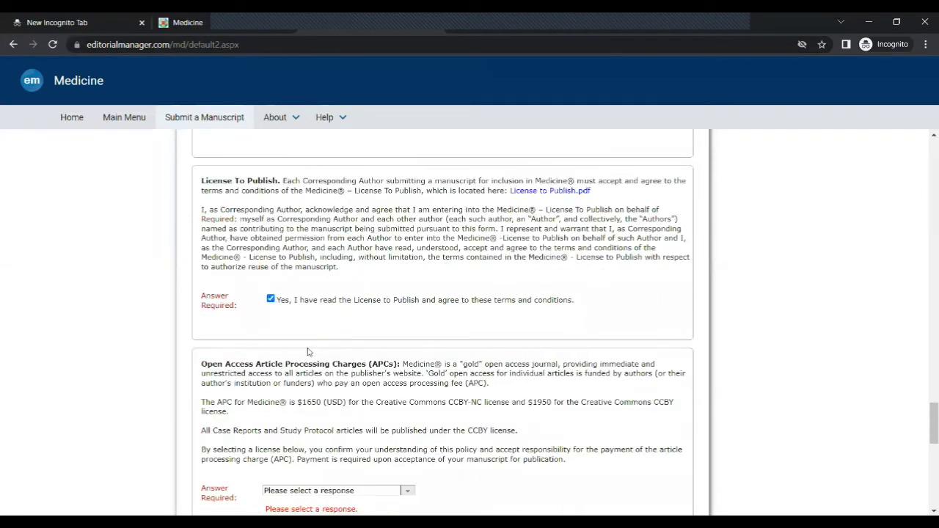
- Choose the Creative Commons CCBY license for the Open Access Article Processing Charges question
{"action": "scroll", "coordinate": [411, 309], "scroll_direction": "down", "scroll_amount": 2}
{"action": "scroll", "coordinate": [410, 293], "scroll_direction": "down", "scroll_amount": 1}
{"action": "scroll", "coordinate": [408, 258], "scroll_direction": "down", "scroll_amount": 2}
{"action": "left_click", "coordinate": [406, 246]}
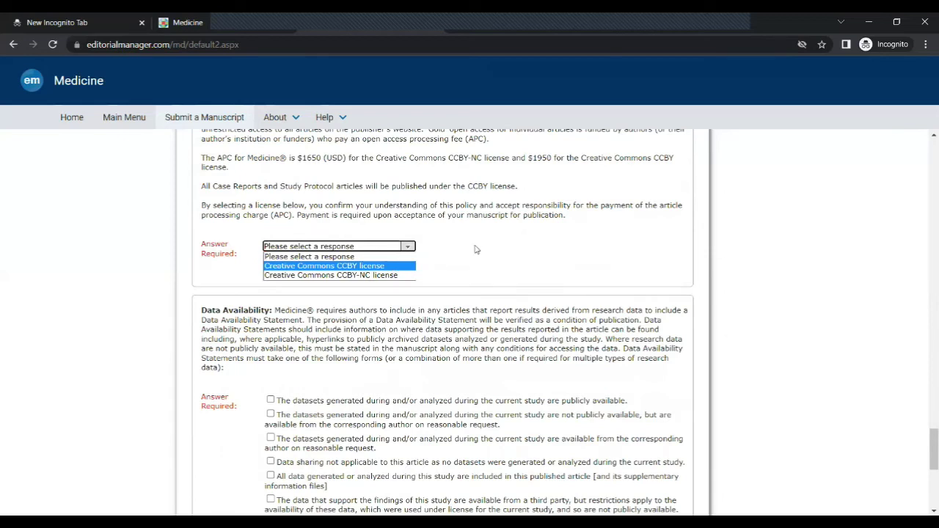
{"action": "left_click", "coordinate": [362, 266]}
- In Data Availability, state that the study's datasets are available from the corresponding author on reasonable request
{"action": "scroll", "coordinate": [362, 270], "scroll_direction": "down", "scroll_amount": 2}
{"action": "scroll", "coordinate": [362, 270], "scroll_direction": "down", "scroll_amount": 2}
{"action": "scroll", "coordinate": [362, 269], "scroll_direction": "down", "scroll_amount": 1}
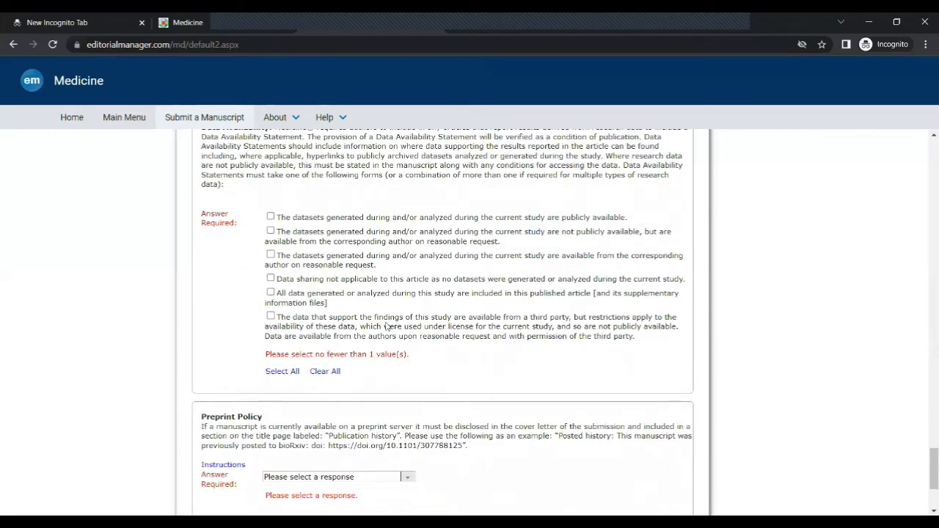
{"action": "scroll", "coordinate": [386, 326], "scroll_direction": "up", "scroll_amount": 1}
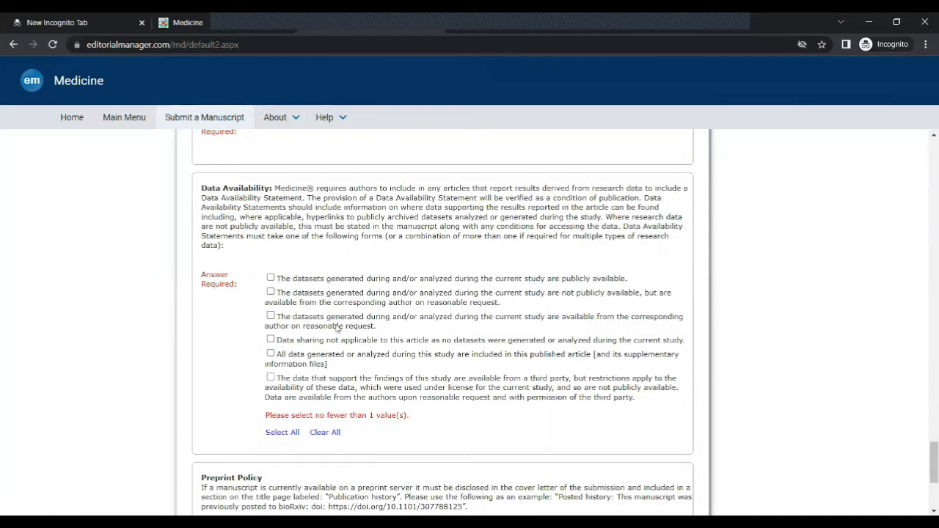
{"action": "left_click", "coordinate": [270, 315]}
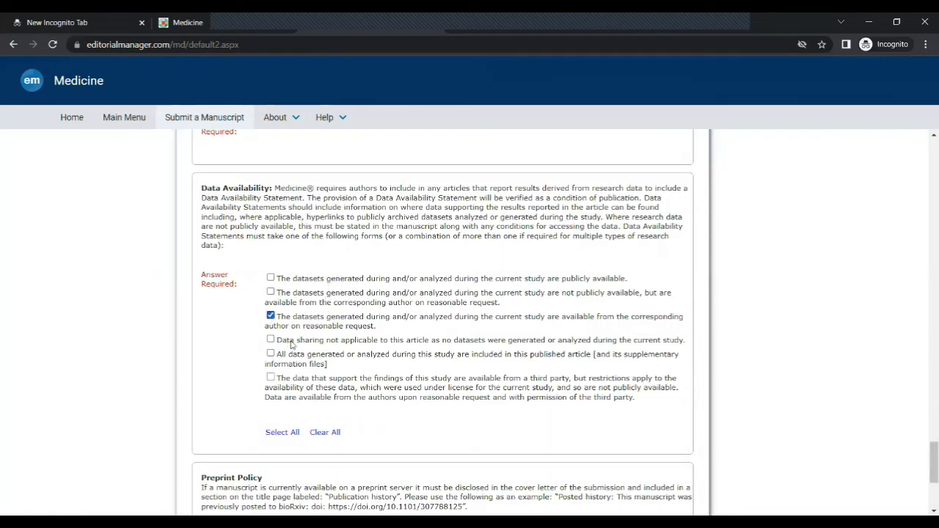
- Set Preprint Policy to Not applicable and answer Social Media Promotion with "No, I do not have a Twitter account"
{"action": "scroll", "coordinate": [290, 345], "scroll_direction": "down", "scroll_amount": 3}
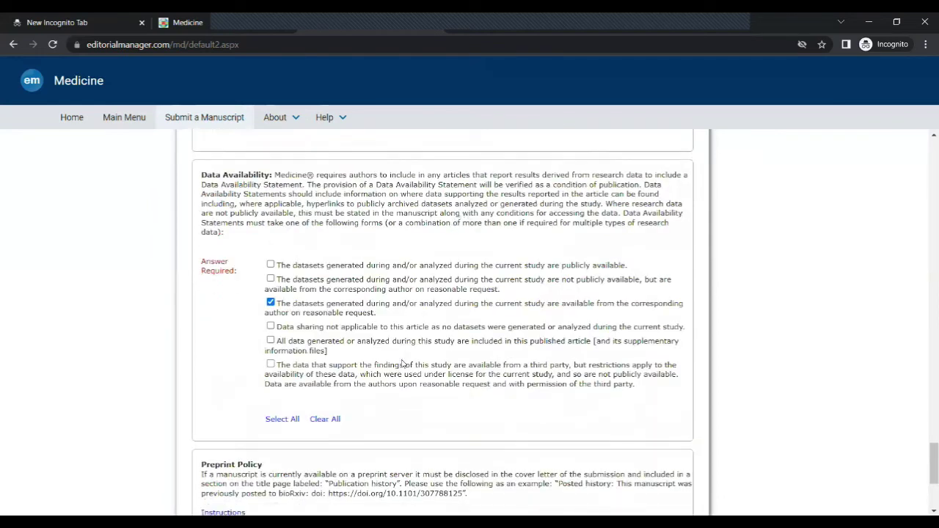
{"action": "left_click", "coordinate": [405, 318]}
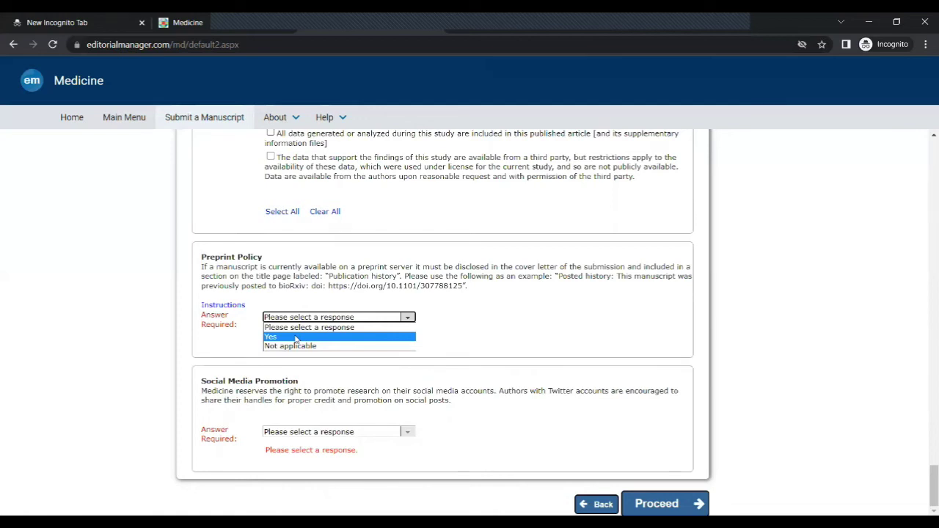
{"action": "left_click", "coordinate": [306, 347]}
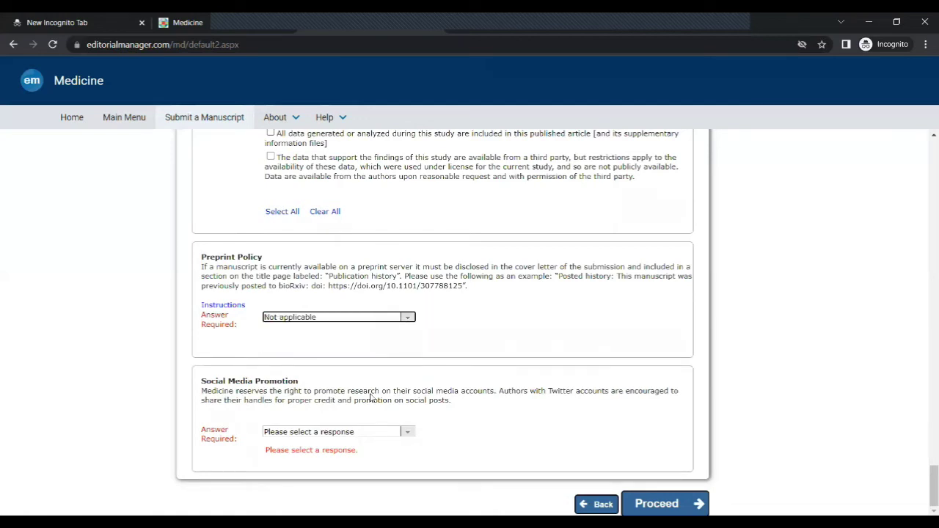
{"action": "left_click", "coordinate": [409, 433]}
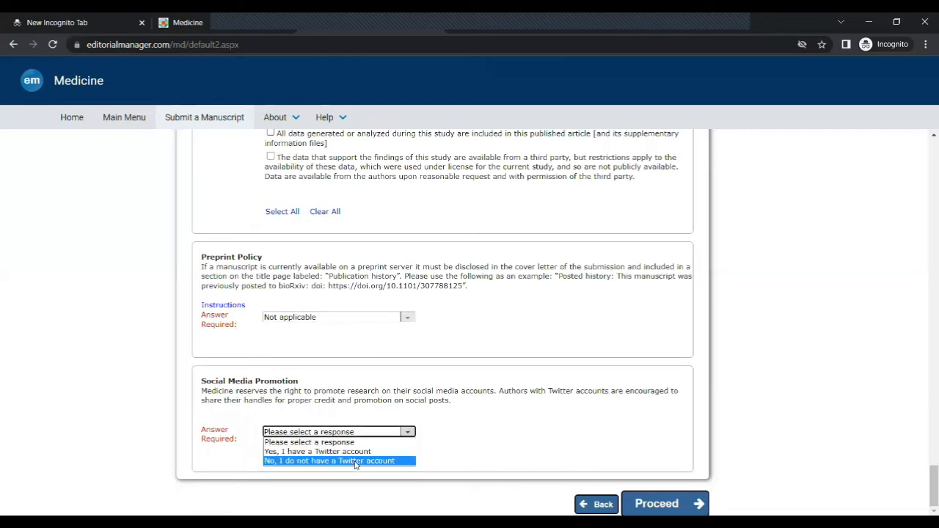
{"action": "left_click", "coordinate": [356, 461]}
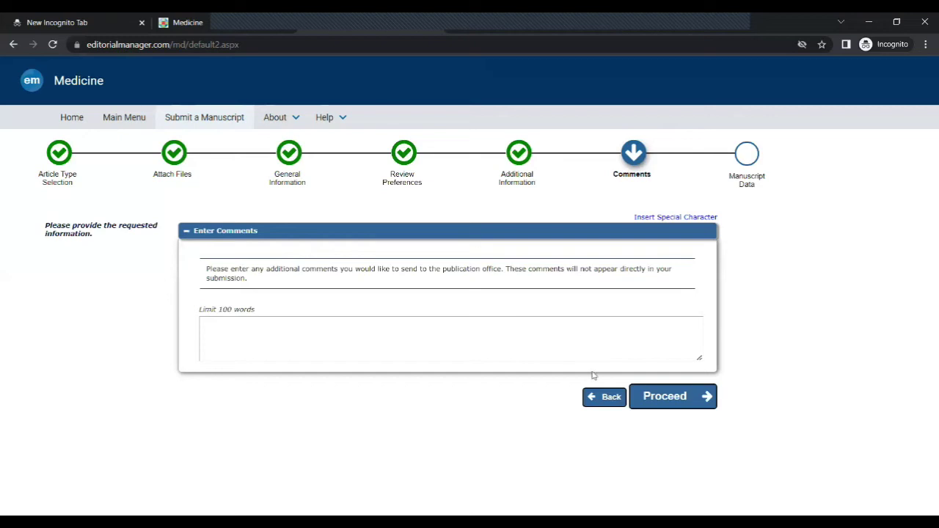
- Proceed past the Comments stage without adding any comments and activate the Short Title field in Manuscript Data
{"action": "left_click", "coordinate": [662, 397]}
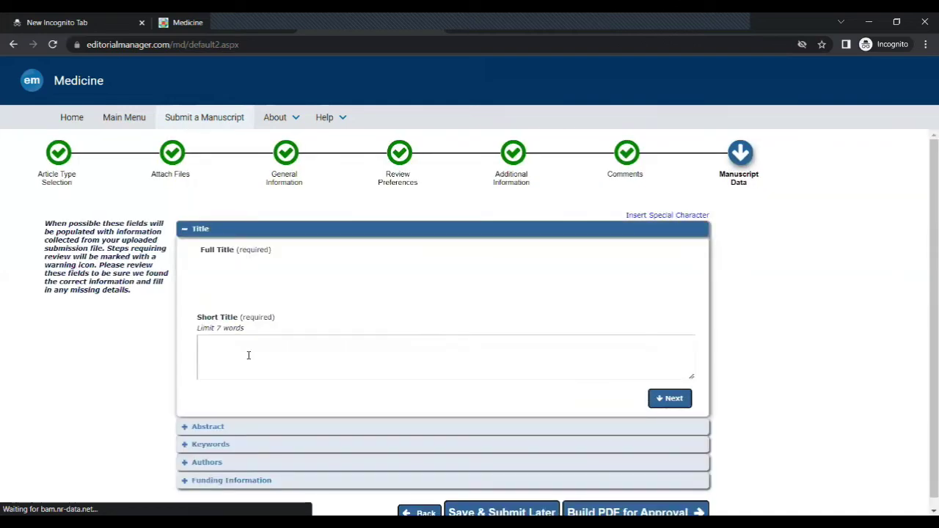
{"action": "left_click", "coordinate": [268, 350]}
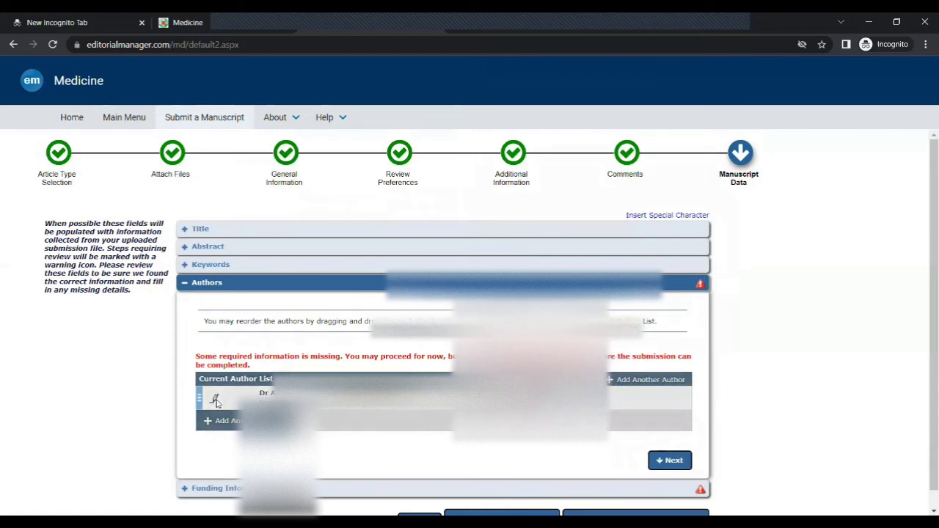
- Assign the corresponding author the contributor roles Conceptualization, Methodology, Data curation and Formal analysis, and save the author details
{"action": "left_click", "coordinate": [215, 400]}
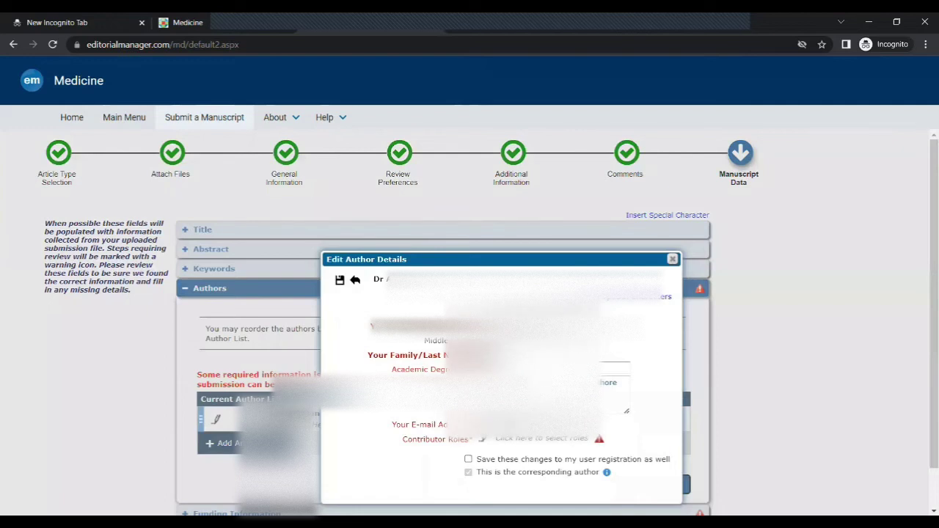
{"action": "scroll", "coordinate": [470, 330], "scroll_direction": "down", "scroll_amount": 1}
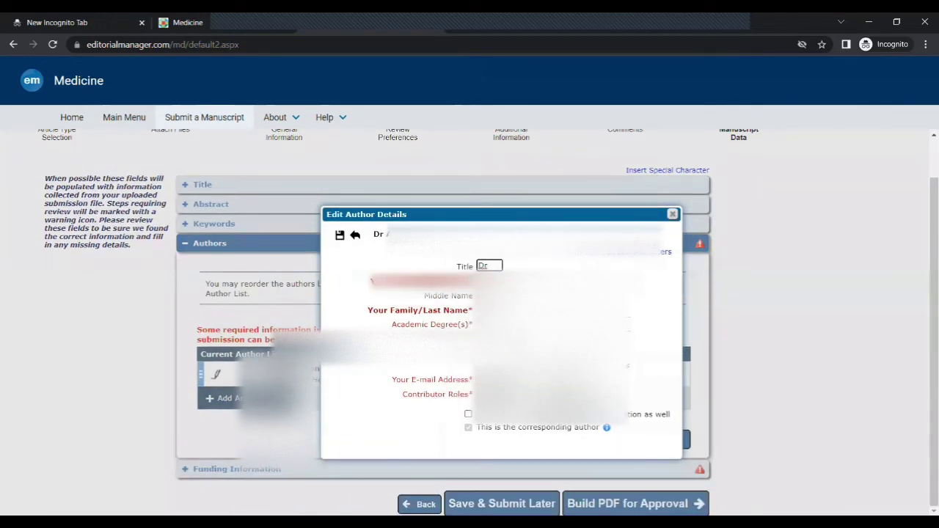
{"action": "scroll", "coordinate": [470, 330], "scroll_direction": "down", "scroll_amount": 2}
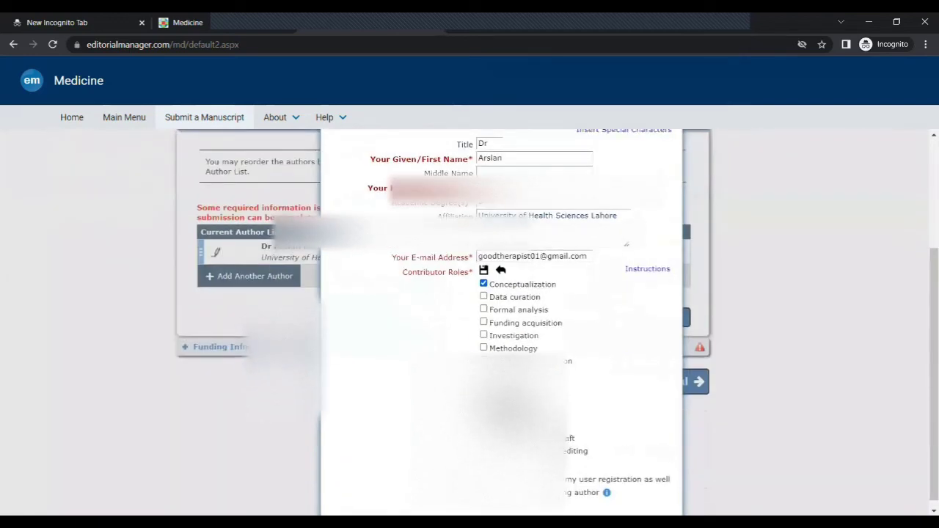
{"action": "left_click", "coordinate": [484, 348]}
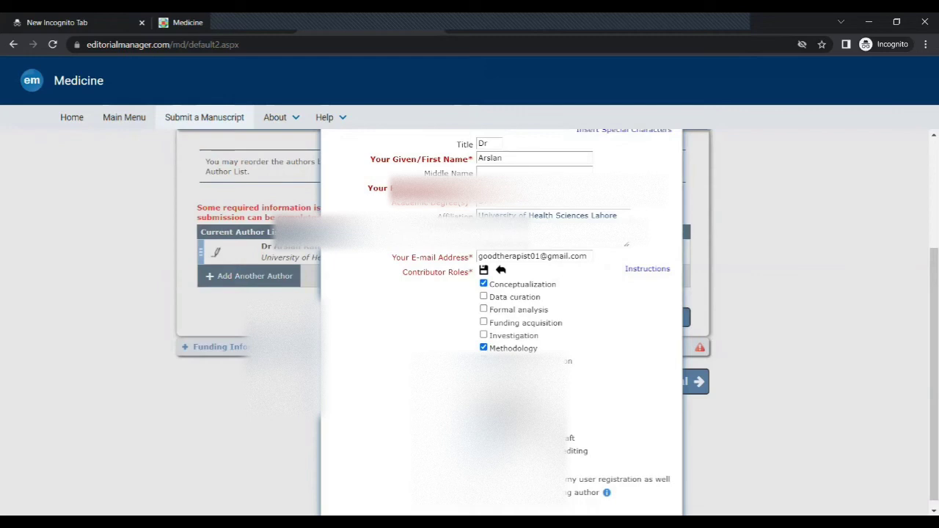
{"action": "left_click", "coordinate": [484, 297]}
{"action": "left_click", "coordinate": [483, 309]}
{"action": "scroll", "coordinate": [486, 280], "scroll_direction": "up", "scroll_amount": 2}
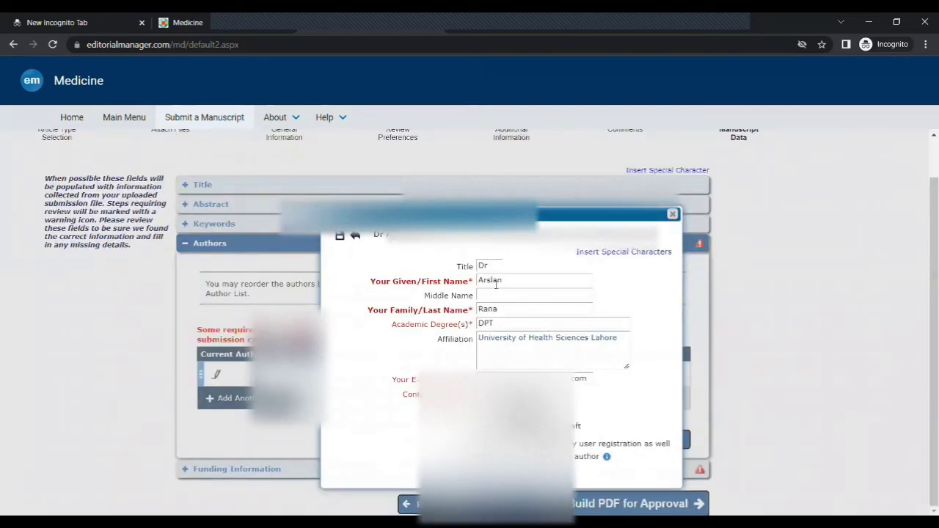
{"action": "left_click", "coordinate": [339, 236]}
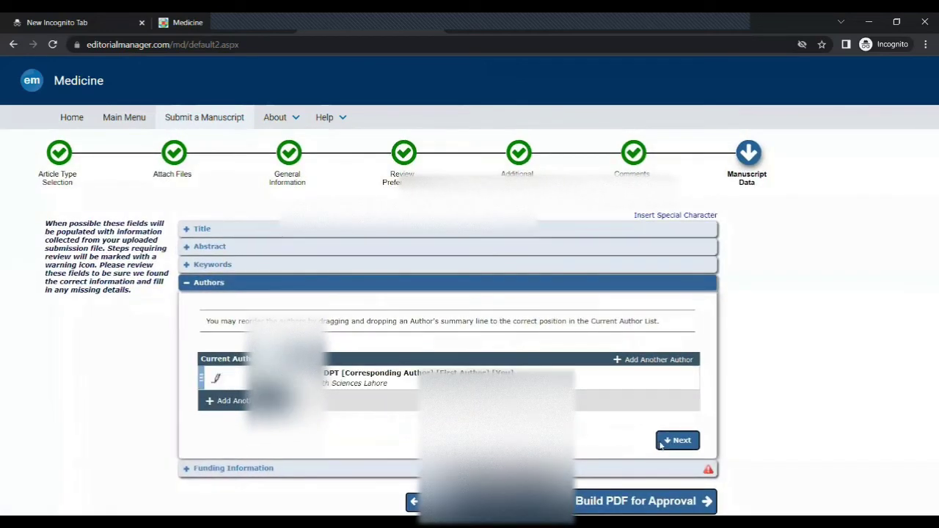
- Mark funding information as not available in the Funding Information section and build the submission PDF for approval
{"action": "left_click", "coordinate": [670, 442]}
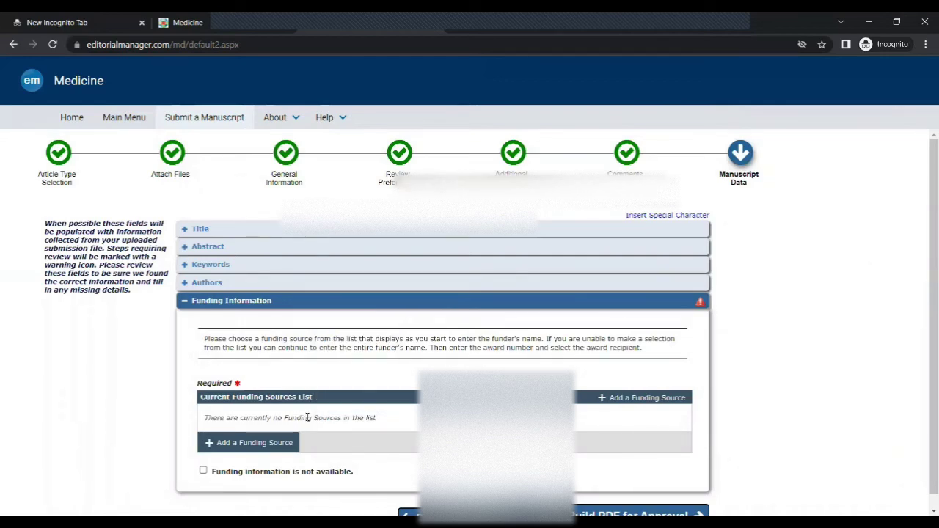
{"action": "left_click", "coordinate": [208, 470]}
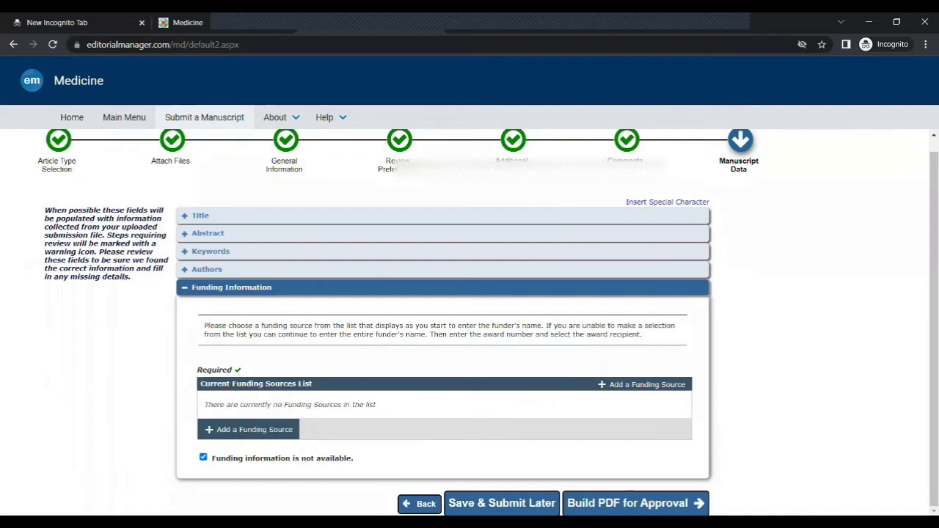
{"action": "left_click", "coordinate": [628, 504]}
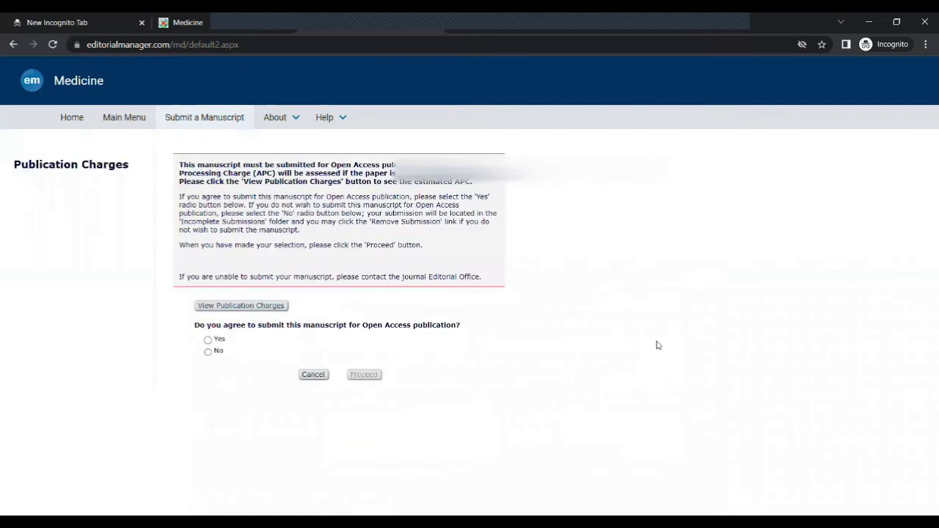
- Agree to submit the manuscript for Open Access publication, view the publication charges and proceed
{"action": "left_click", "coordinate": [215, 342]}
{"action": "left_click", "coordinate": [254, 306]}
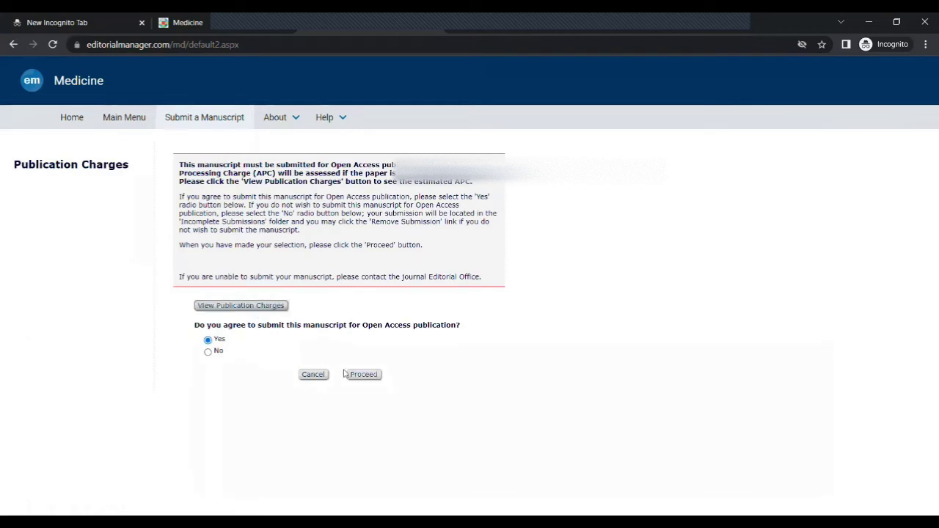
{"action": "left_click", "coordinate": [364, 378]}
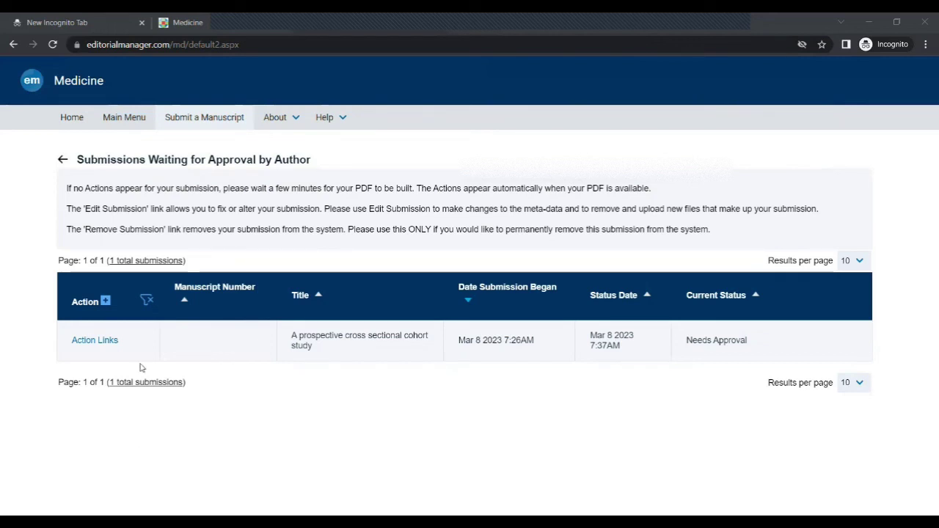
- View the submission "A prospective cross sectional cohort study" awaiting approval and save its PDF to the Desktop
{"action": "left_click", "coordinate": [112, 342]}
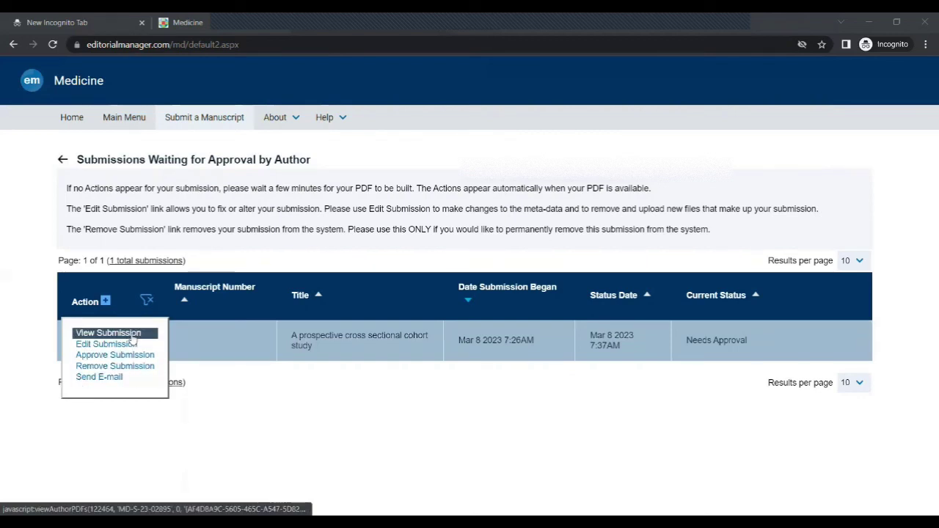
{"action": "left_click", "coordinate": [132, 335]}
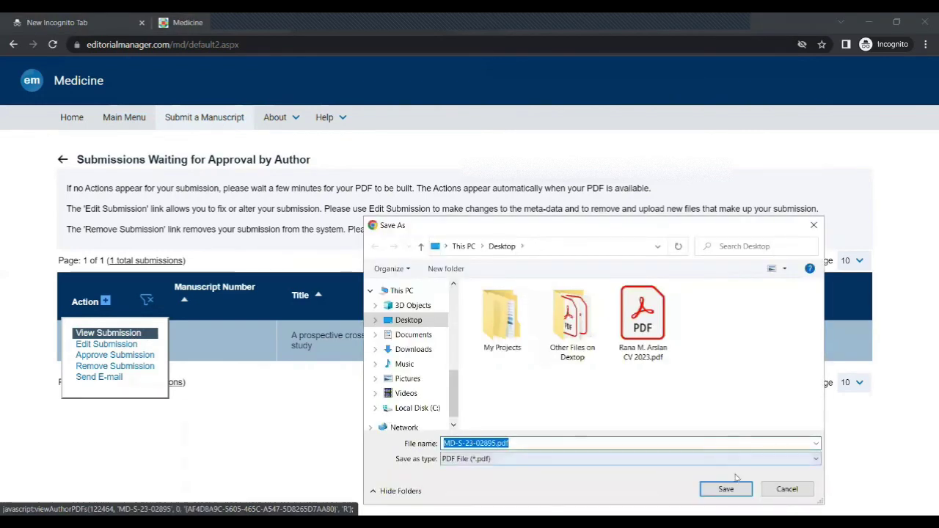
{"action": "left_click", "coordinate": [724, 488]}
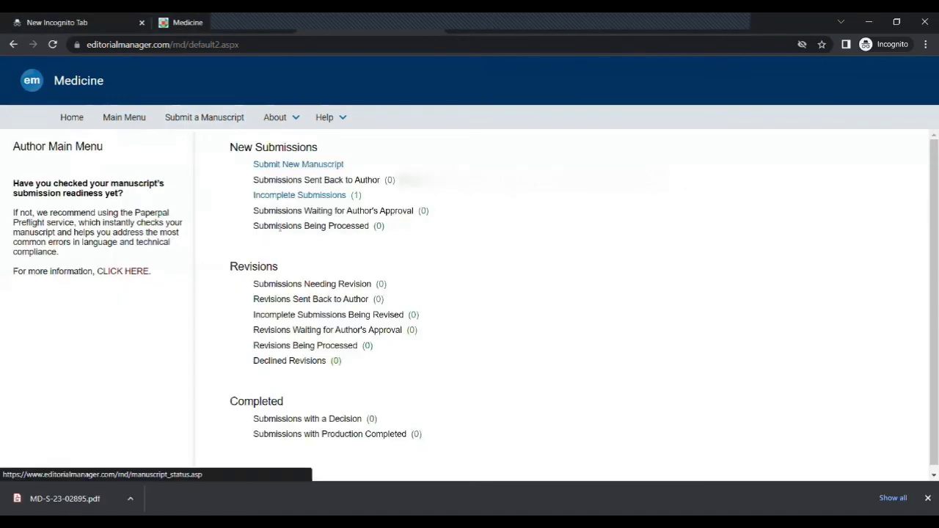
- Permanently remove the "Manuscript Sample" entry from the Incomplete Submissions list
{"action": "left_click", "coordinate": [332, 200]}
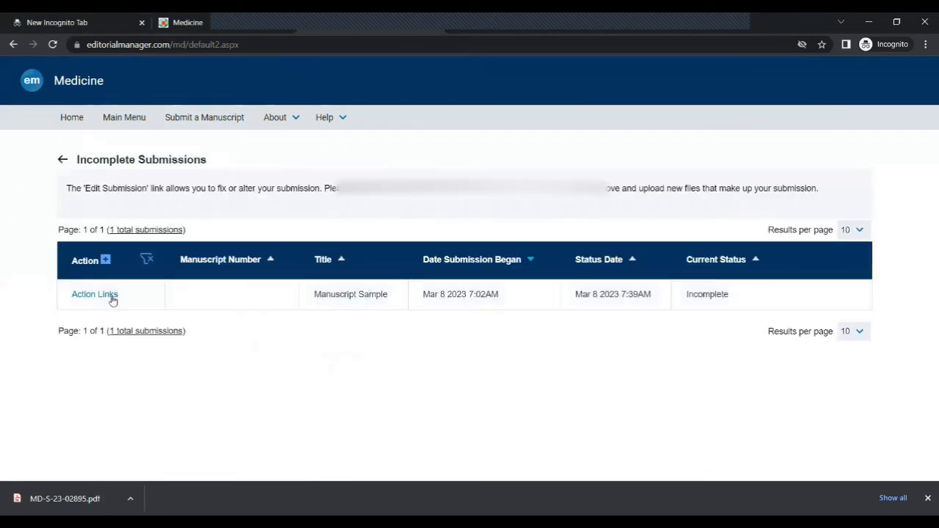
{"action": "mouse_move", "coordinate": [112, 299]}
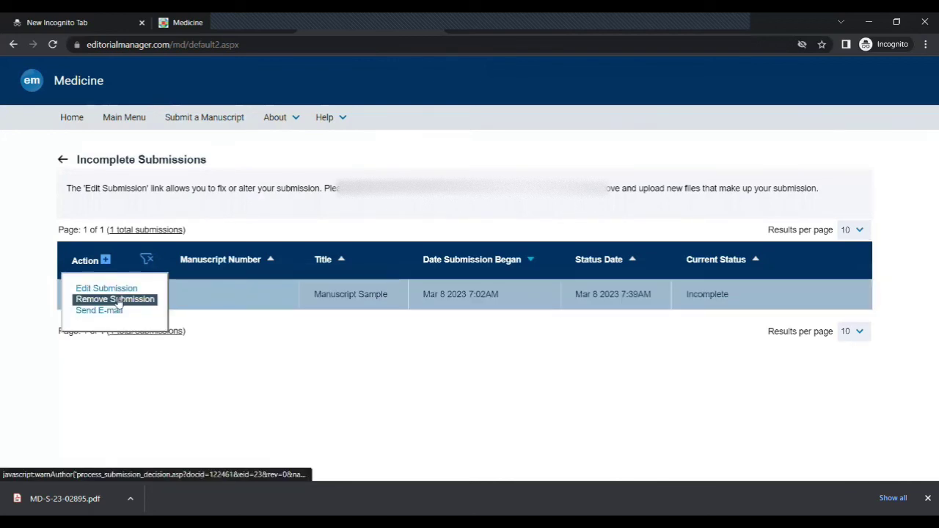
{"action": "left_click", "coordinate": [117, 302]}
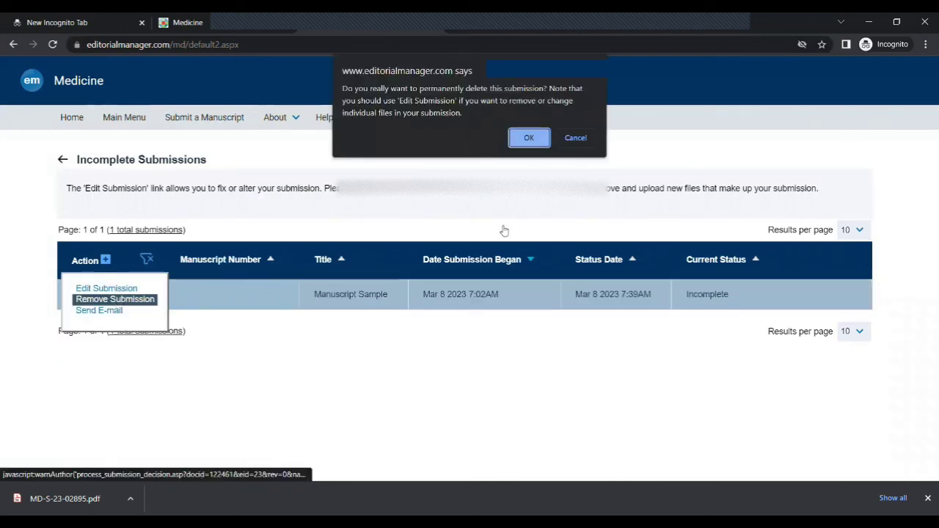
{"action": "left_click", "coordinate": [526, 139]}
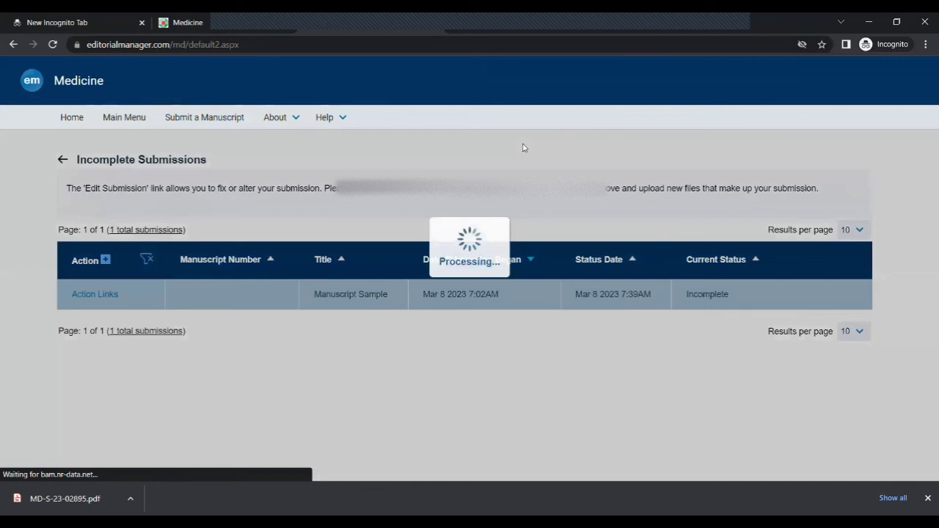